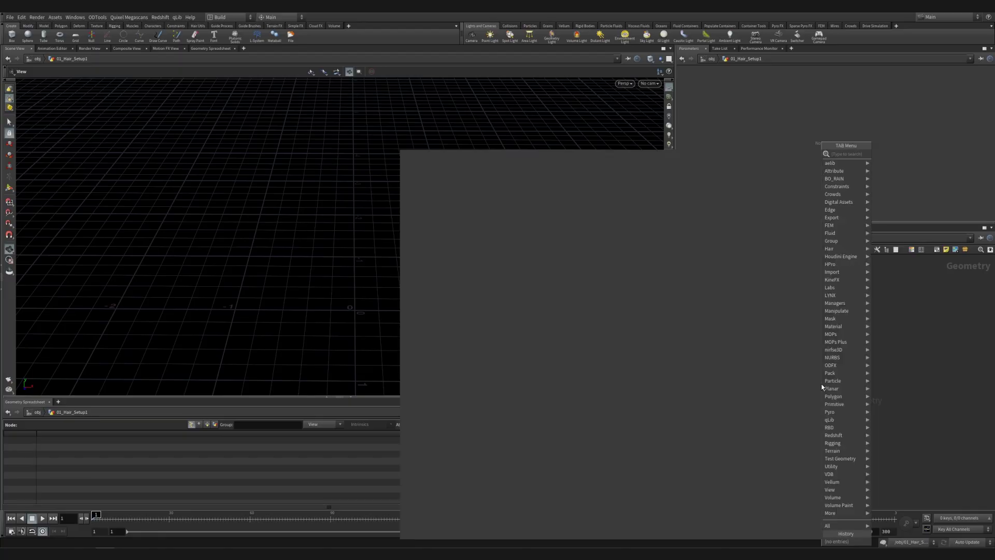
Add a Line node with 10 points, orbit to inspect it, and move it aside
{"action": "type", "text": "line"}
{"action": "key", "text": "Return"}
{"action": "left_click", "coordinate": [821, 386]}
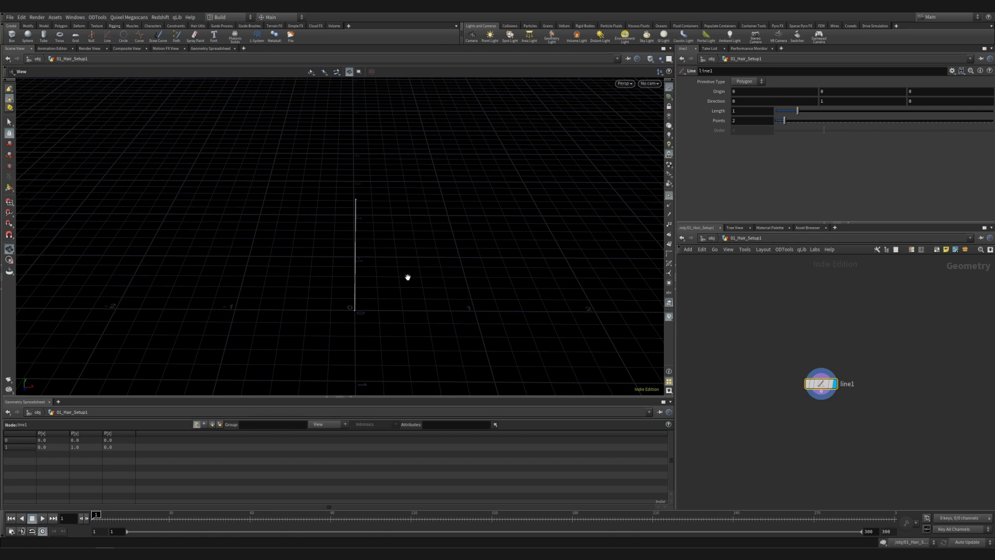
{"action": "left_click_drag", "start_coordinate": [372, 280], "coordinate": [414, 246]}
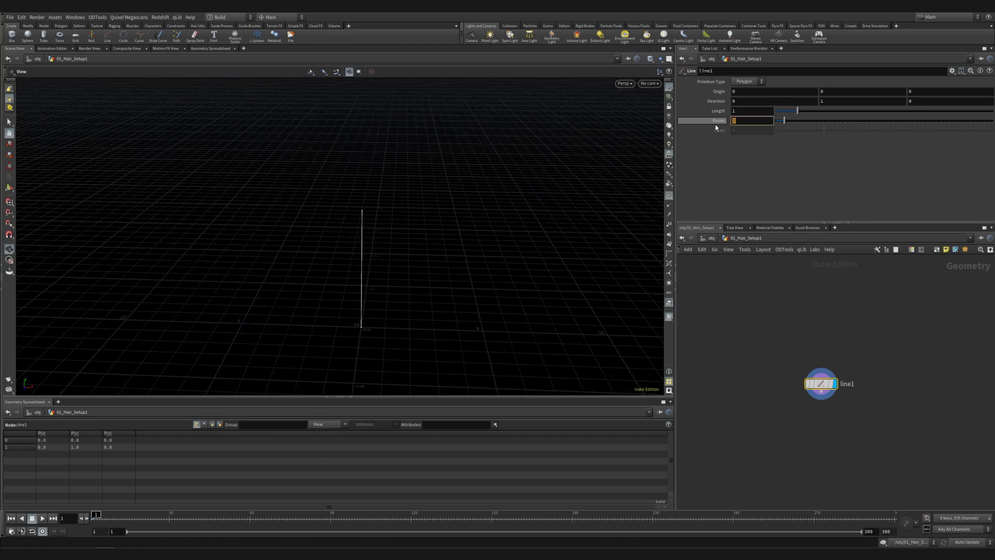
{"action": "type", "text": "10"}
{"action": "key", "text": "Return"}
{"action": "scroll", "coordinate": [405, 228], "scroll_direction": "up", "scroll_amount": 1}
{"action": "mouse_move", "coordinate": [405, 228]}
{"action": "left_mouse_down"}
{"action": "mouse_move", "coordinate": [388, 209]}
{"action": "mouse_move", "coordinate": [378, 225]}
{"action": "left_mouse_up"}
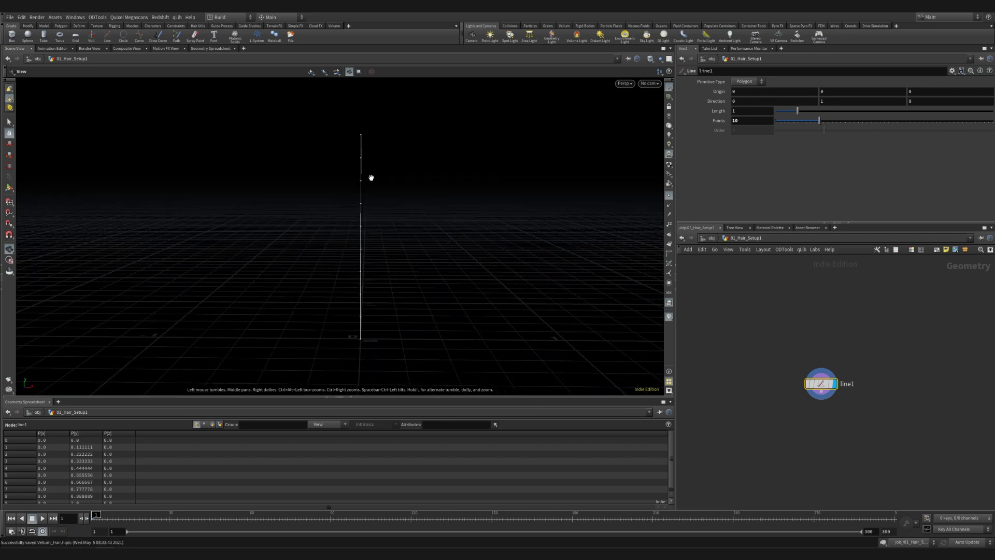
{"action": "left_click_drag", "start_coordinate": [814, 384], "coordinate": [749, 362]}
Add a Grid node and set its size to 2 by 2
{"action": "key", "text": "Tab"}
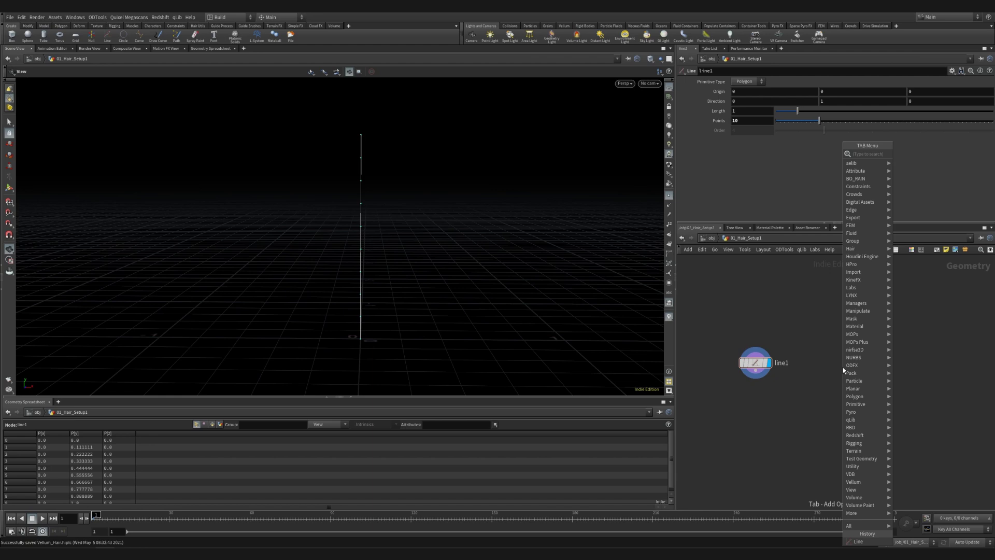
{"action": "type", "text": "grid"}
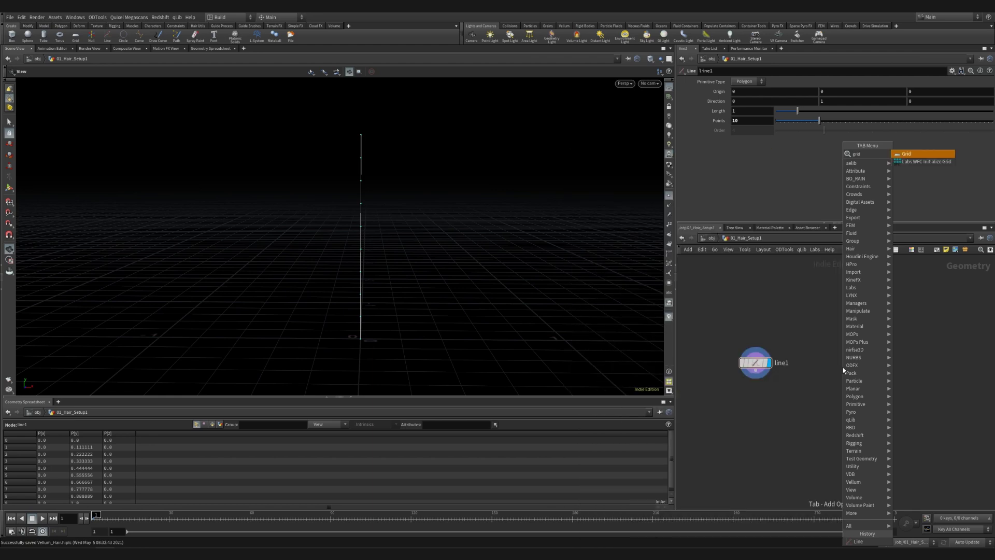
{"action": "key", "text": "Return"}
{"action": "left_click", "coordinate": [843, 367]}
{"action": "mouse_move", "coordinate": [662, 367]}
{"action": "left_mouse_down"}
{"action": "mouse_move", "coordinate": [311, 339]}
{"action": "mouse_move", "coordinate": [471, 291]}
{"action": "left_mouse_up"}
{"action": "left_click", "coordinate": [751, 114]}
{"action": "type", "text": "2"}
{"action": "key", "text": "Tab"}
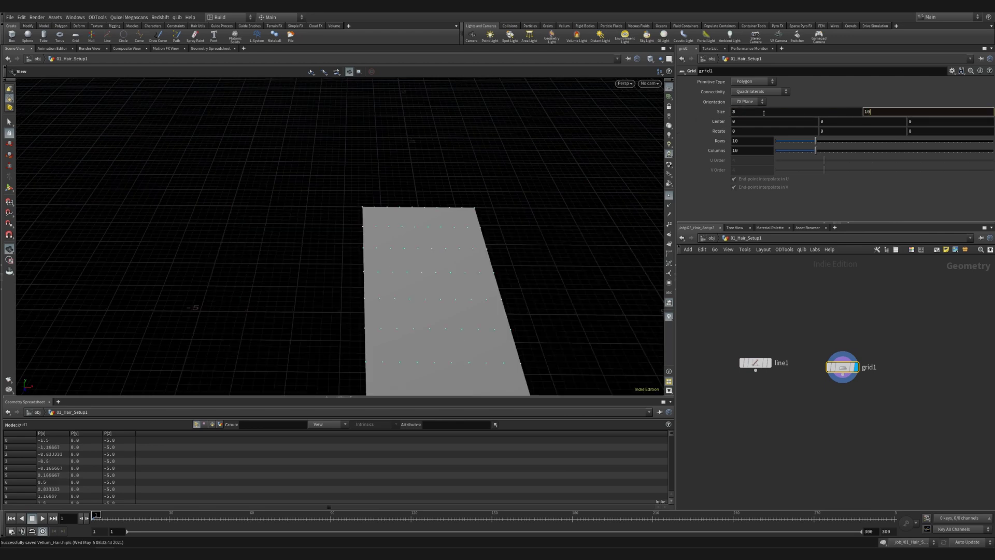
{"action": "type", "text": "2"}
{"action": "key", "text": "Return"}
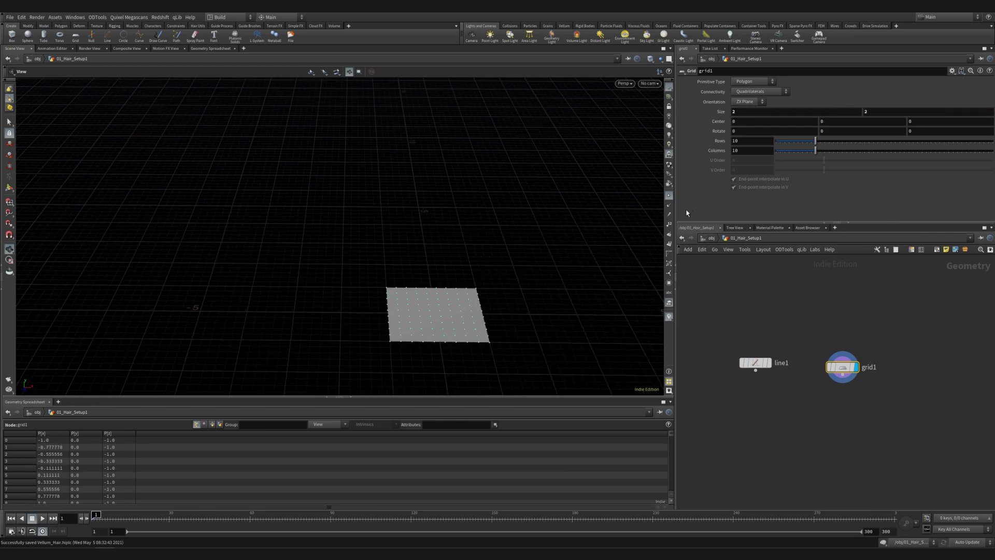
Show the grid with wireframe over shaded and zoom in from above
{"action": "left_click", "coordinate": [668, 200]}
{"action": "scroll", "coordinate": [492, 257], "scroll_direction": "up", "scroll_amount": 3}
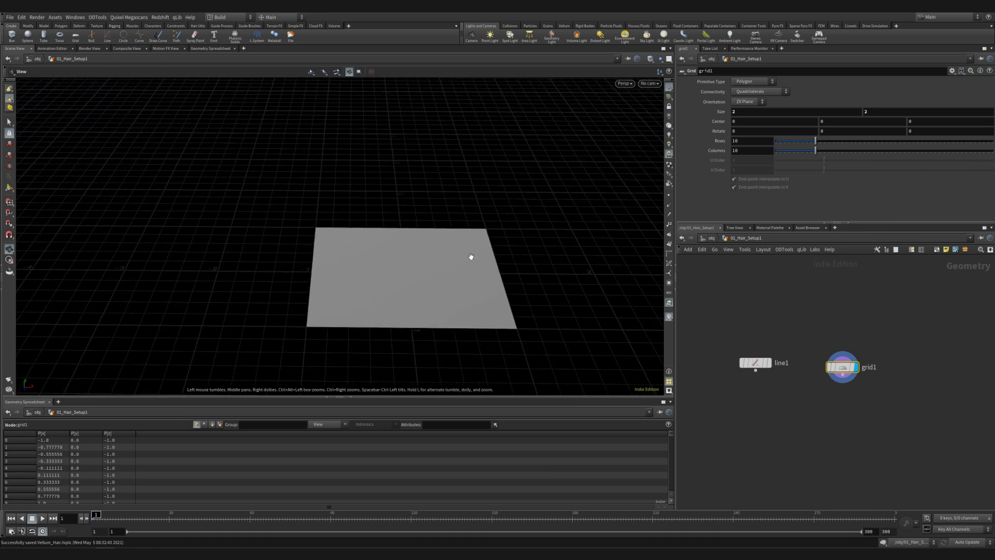
{"action": "scroll", "coordinate": [476, 246], "scroll_direction": "up", "scroll_amount": 2}
{"action": "left_click_drag", "start_coordinate": [484, 238], "coordinate": [480, 246]}
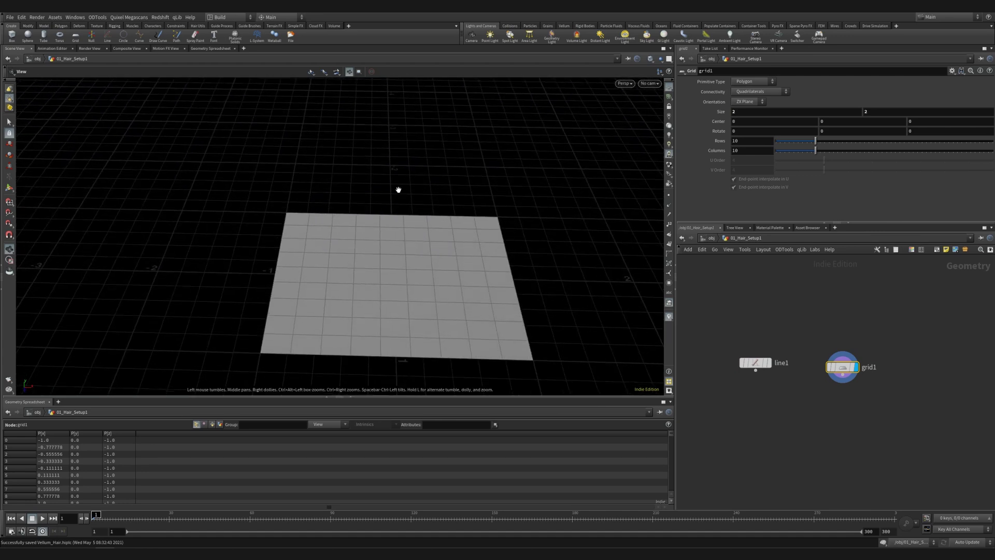
Add a Scatter node under the grid with a count of 500 points
{"action": "key", "text": "Tab"}
{"action": "type", "text": "sca"}
{"action": "key", "text": "Return"}
{"action": "left_click", "coordinate": [841, 387]}
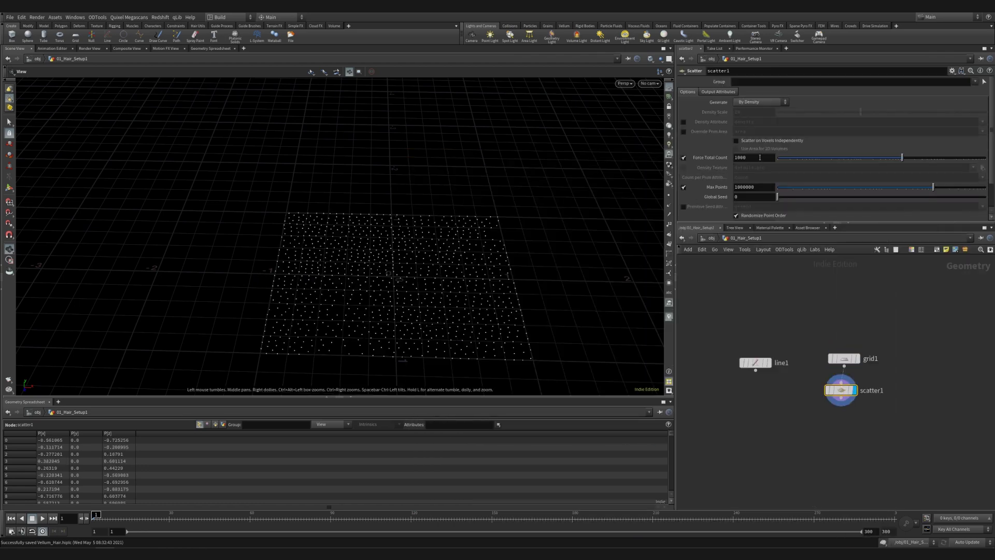
{"action": "type", "text": "500"}
{"action": "key", "text": "Return"}
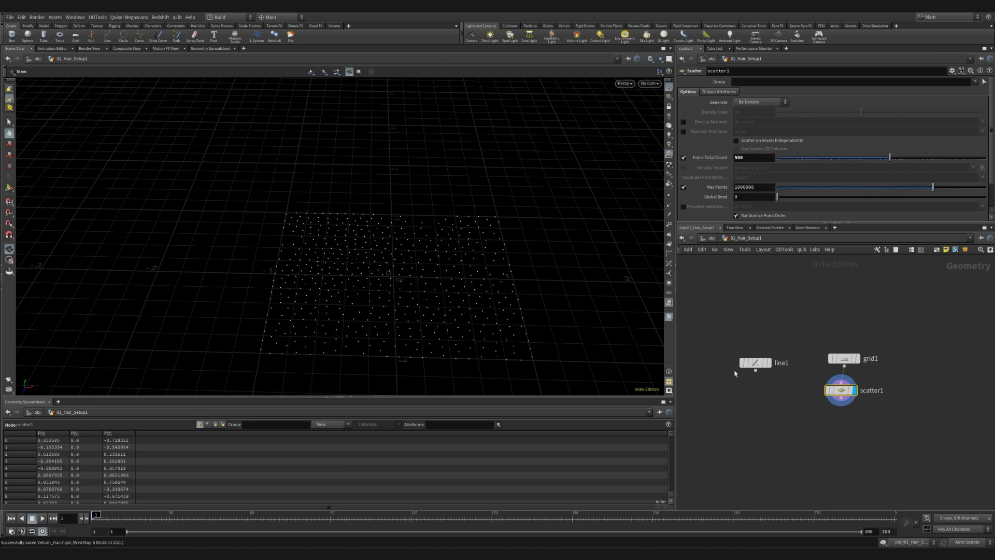
Copy line1 onto the scatter1 points with Copy to Points and display the strands
{"action": "key", "text": "Tab"}
{"action": "type", "text": "copy to"}
{"action": "key", "text": "Down"}
{"action": "key", "text": "Return"}
{"action": "left_click", "coordinate": [789, 439]}
{"action": "left_click_drag", "start_coordinate": [757, 364], "coordinate": [784, 431]}
{"action": "left_click_drag", "start_coordinate": [840, 390], "coordinate": [797, 432]}
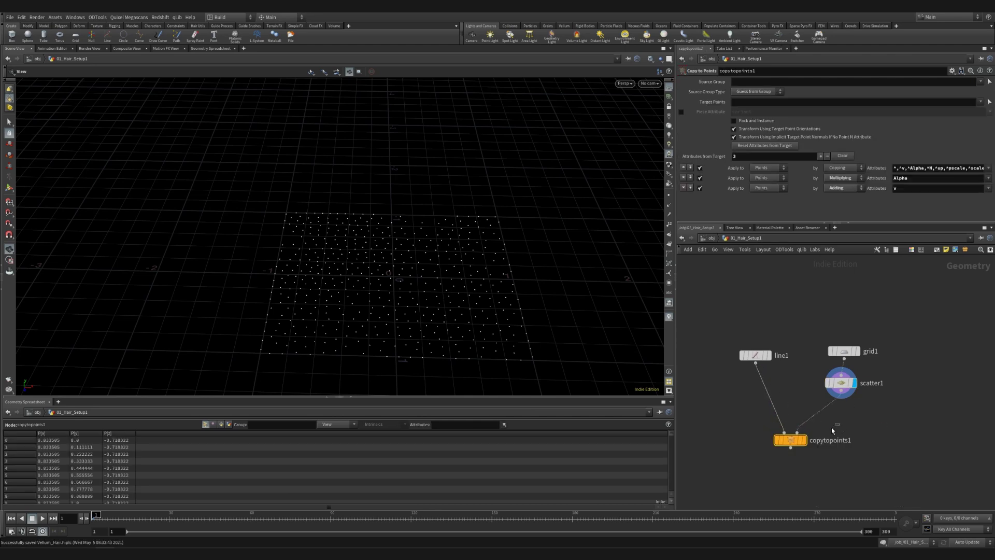
{"action": "left_click", "coordinate": [803, 440]}
{"action": "mouse_move", "coordinate": [497, 348]}
{"action": "left_mouse_down"}
{"action": "mouse_move", "coordinate": [659, 197]}
{"action": "mouse_move", "coordinate": [563, 207]}
{"action": "mouse_move", "coordinate": [521, 251]}
{"action": "left_mouse_up"}
{"action": "left_click", "coordinate": [668, 195]}
{"action": "left_click", "coordinate": [669, 195]}
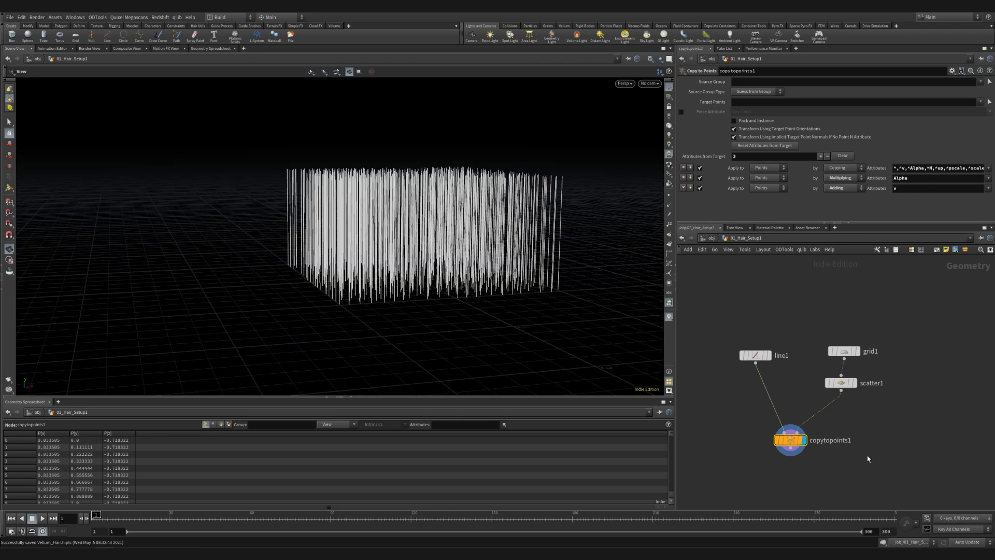
Add a Group Expression node below copytopoints1 and display it
{"action": "middle_click_drag", "start_coordinate": [866, 457], "coordinate": [859, 410]}
{"action": "key", "text": "Tab"}
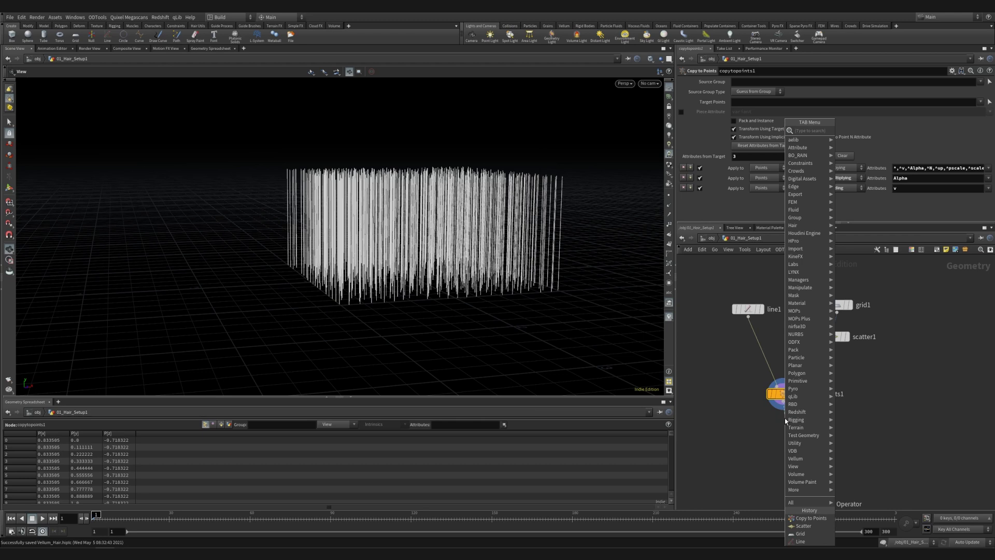
{"action": "type", "text": "group"}
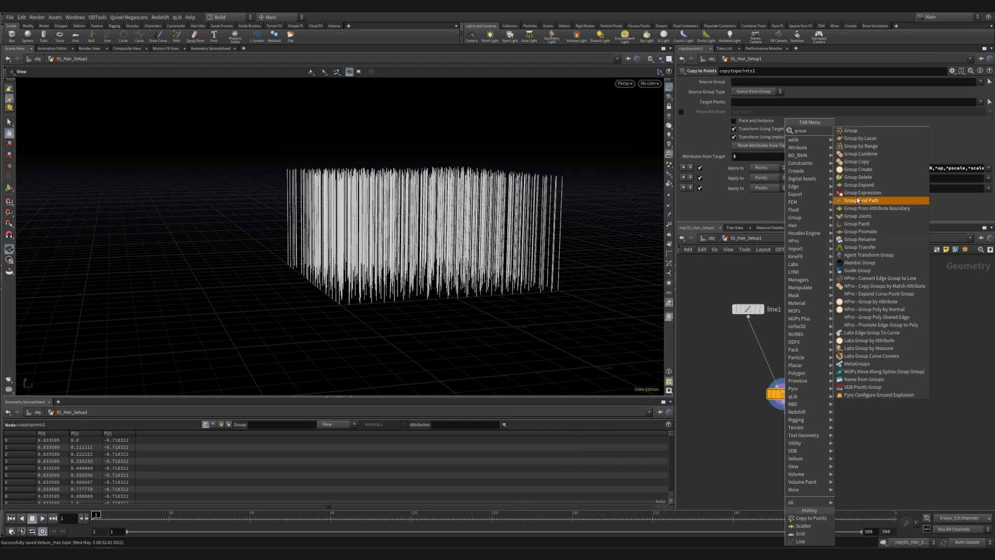
{"action": "left_click", "coordinate": [860, 192]}
{"action": "mouse_move", "coordinate": [784, 425]}
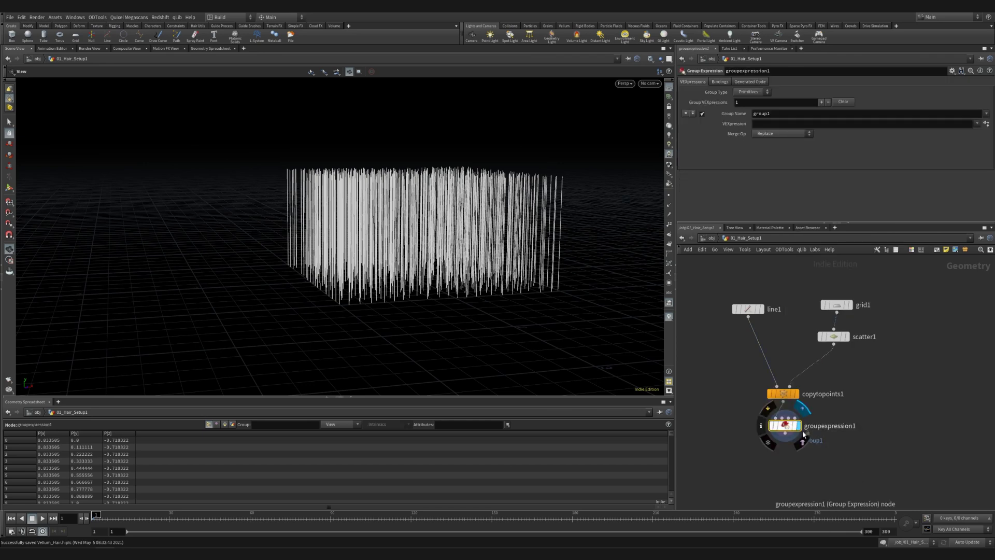
{"action": "left_click", "coordinate": [803, 433]}
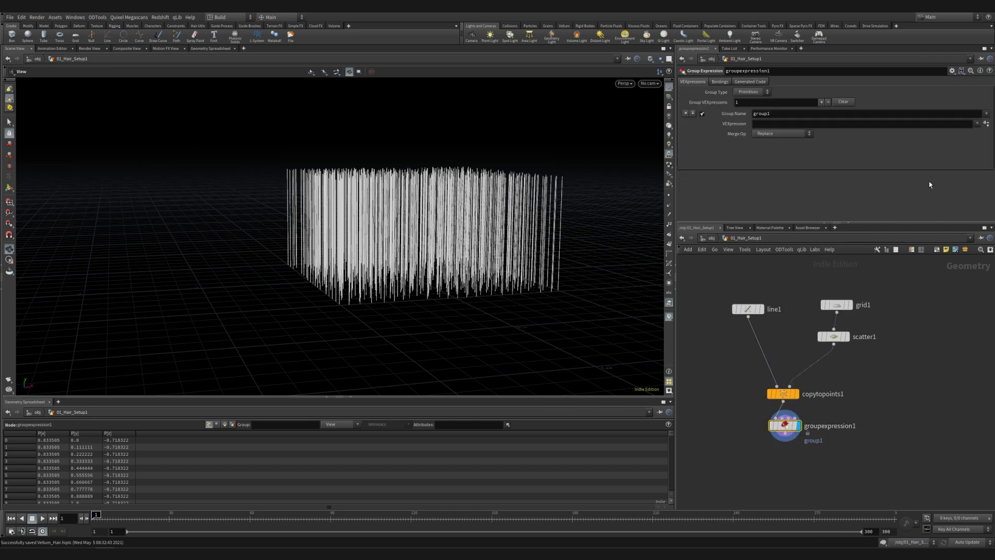
Use the First Point of Primitive preset as a points group named root
{"action": "left_click", "coordinate": [976, 123]}
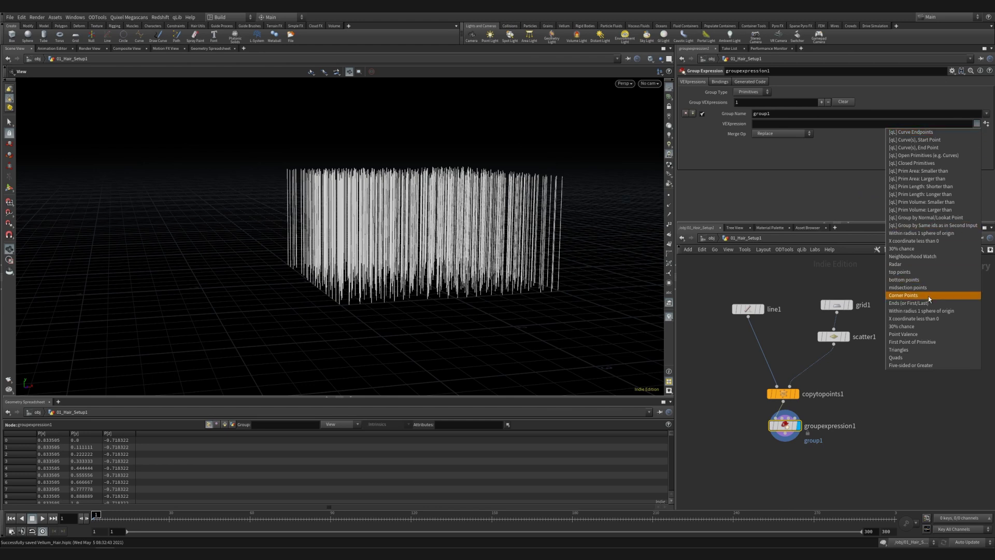
{"action": "left_click", "coordinate": [914, 342]}
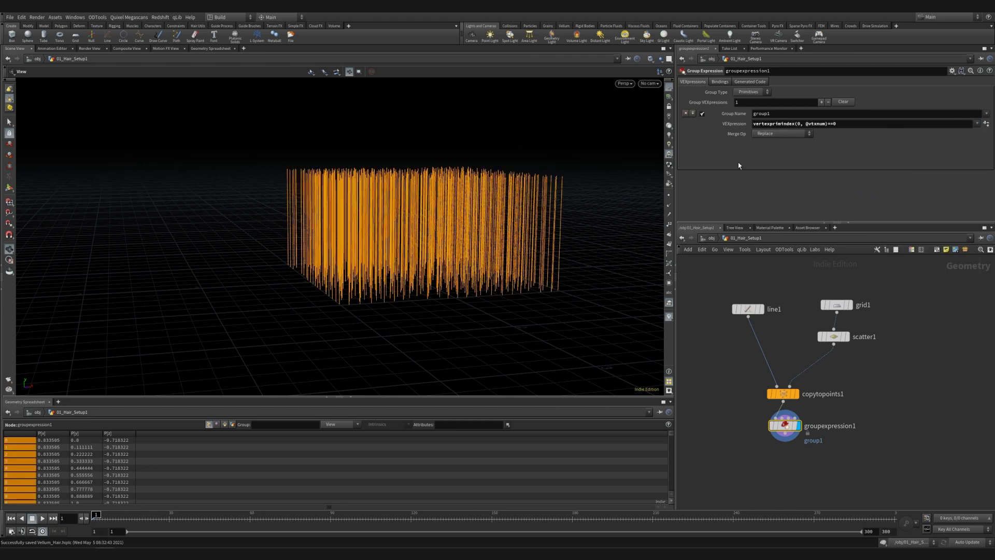
{"action": "left_click", "coordinate": [751, 92]}
{"action": "left_click", "coordinate": [752, 108]}
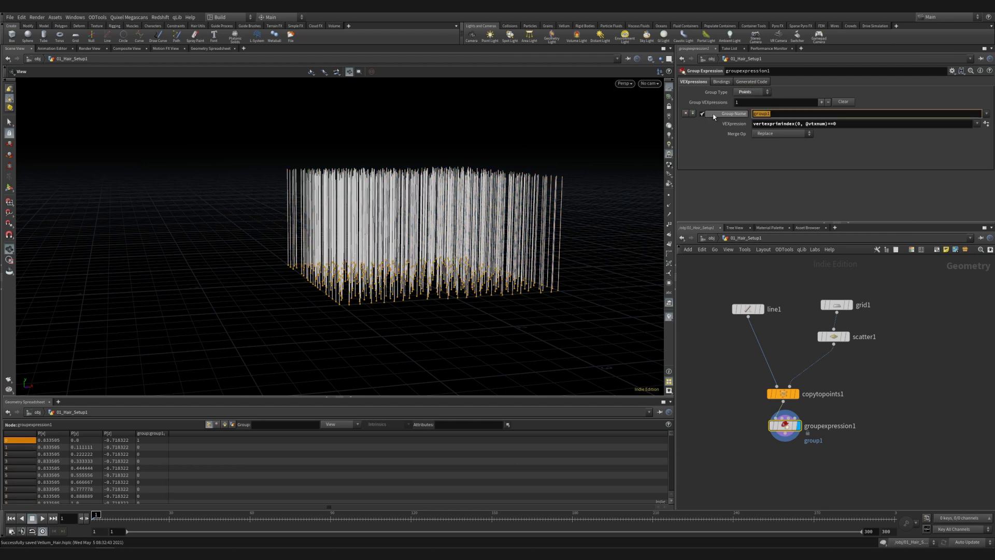
{"action": "type", "text": "root"}
{"action": "key", "text": "Return"}
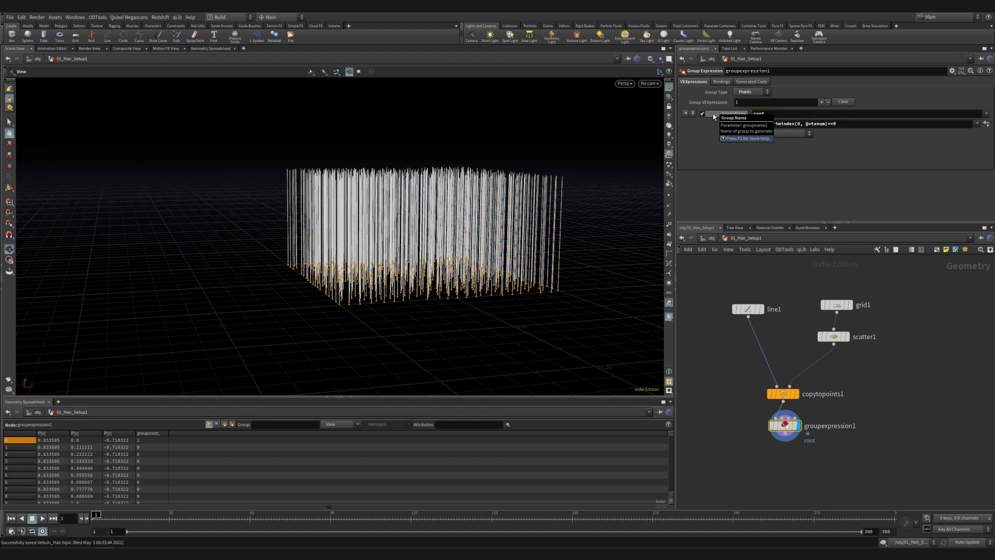
{"action": "left_click_drag", "start_coordinate": [456, 280], "coordinate": [482, 247]}
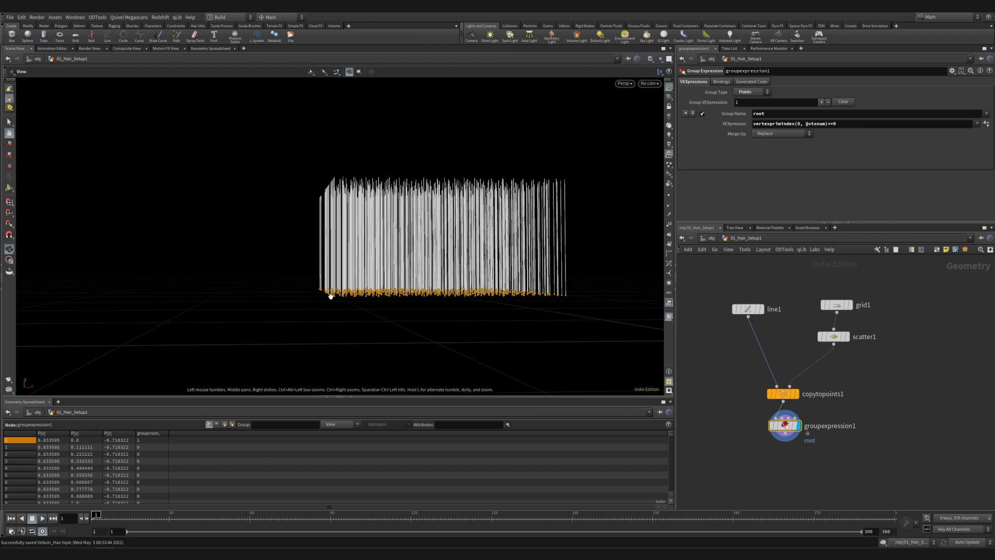
{"action": "left_click_drag", "start_coordinate": [561, 294], "coordinate": [457, 302]}
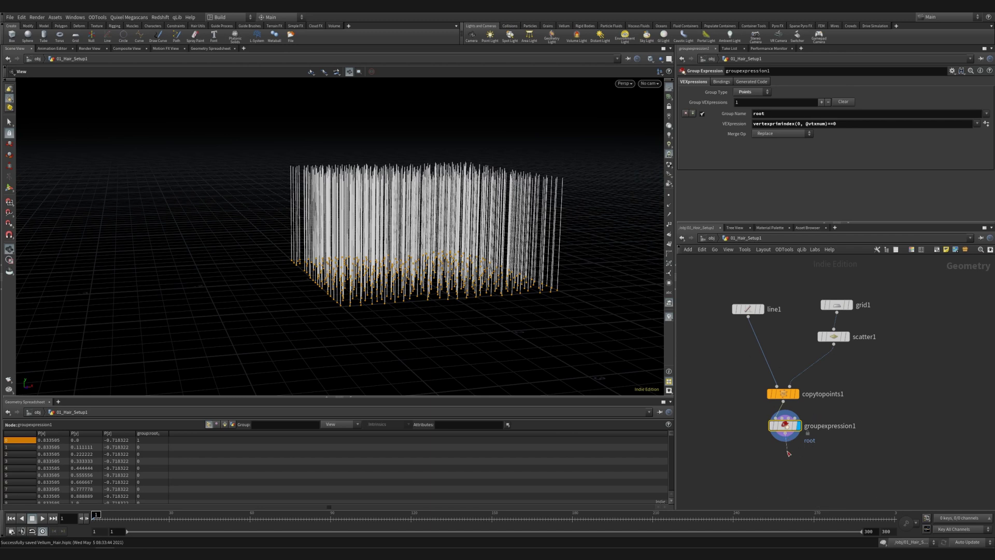
Add a Vellum Configure Hair node below the group node
{"action": "key", "text": "Tab"}
{"action": "type", "text": "vell hai"}
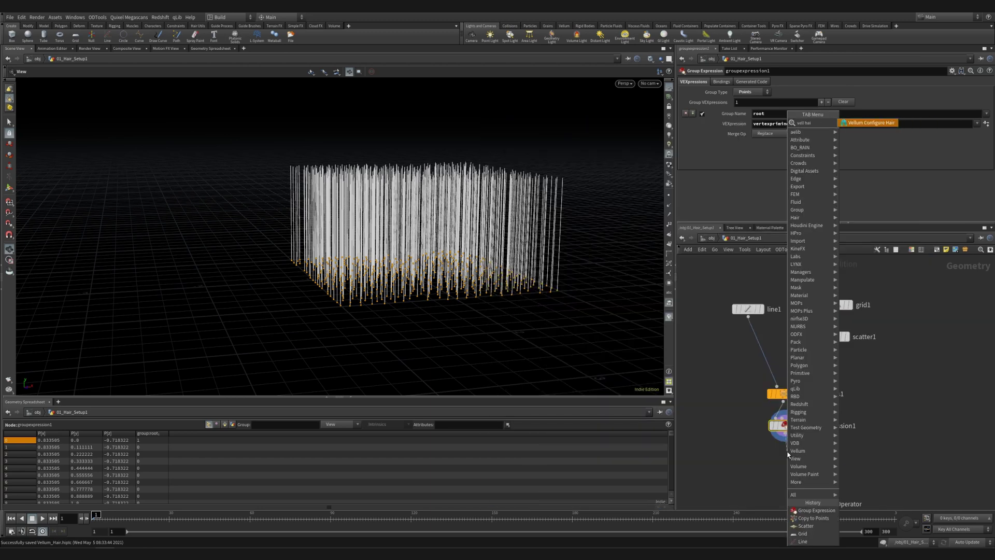
{"action": "key", "text": "Return"}
{"action": "left_click", "coordinate": [787, 456]}
{"action": "scroll", "coordinate": [824, 187], "scroll_direction": "down", "scroll_amount": 3}
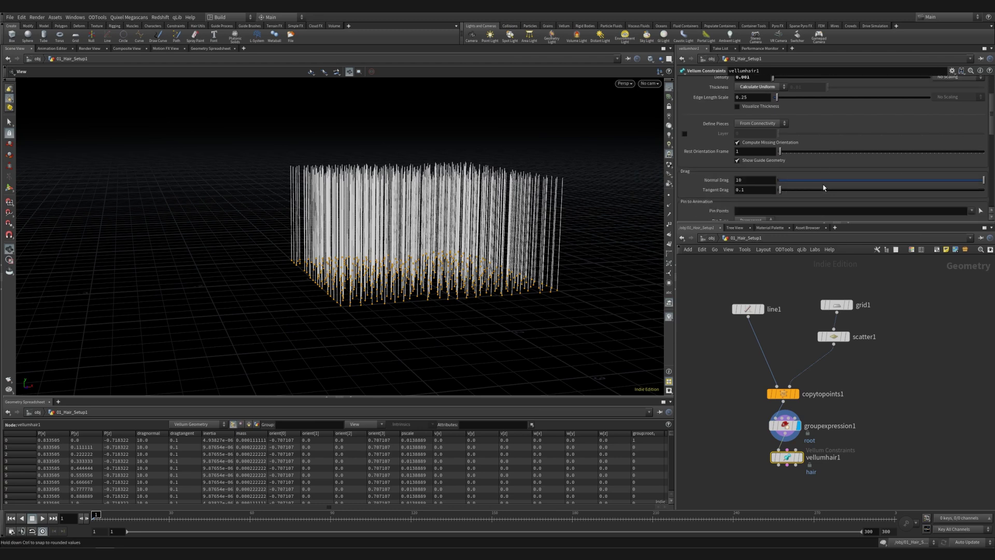
{"action": "scroll", "coordinate": [824, 188], "scroll_direction": "down", "scroll_amount": 2}
Pin the hair to the root group and display vellumhair1
{"action": "left_click", "coordinate": [971, 162]}
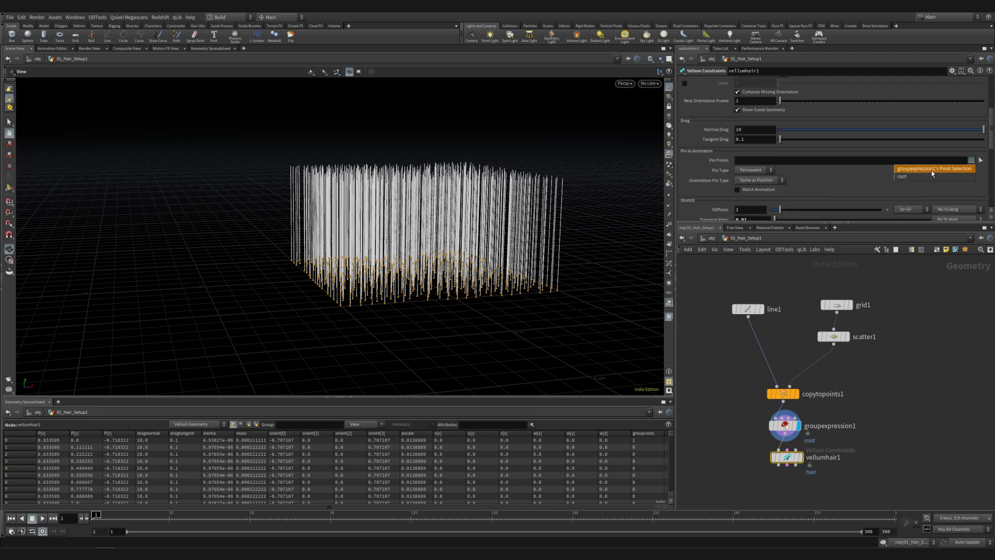
{"action": "left_click", "coordinate": [904, 177]}
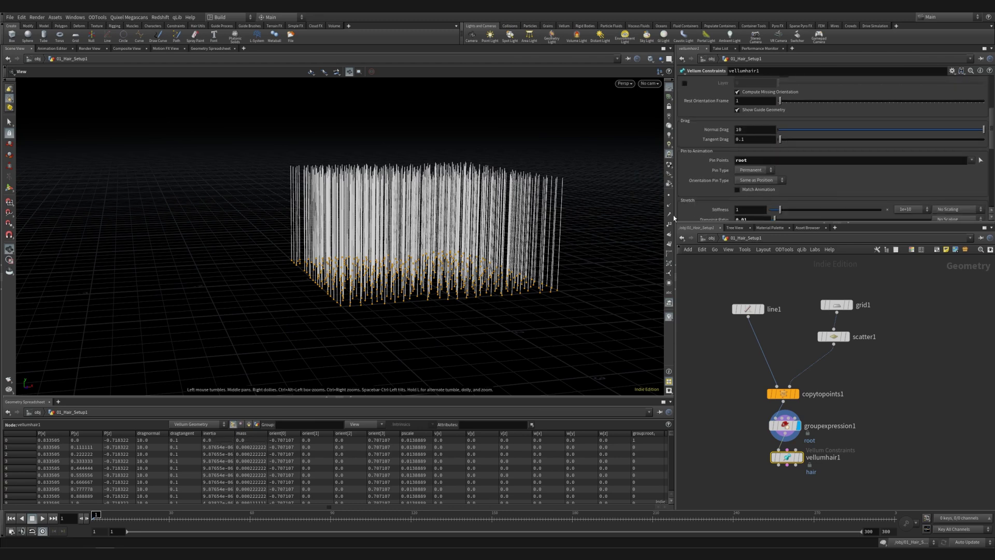
{"action": "left_click", "coordinate": [800, 457]}
{"action": "scroll", "coordinate": [524, 350], "scroll_direction": "up", "scroll_amount": 3}
{"action": "scroll", "coordinate": [488, 306], "scroll_direction": "up", "scroll_amount": 3}
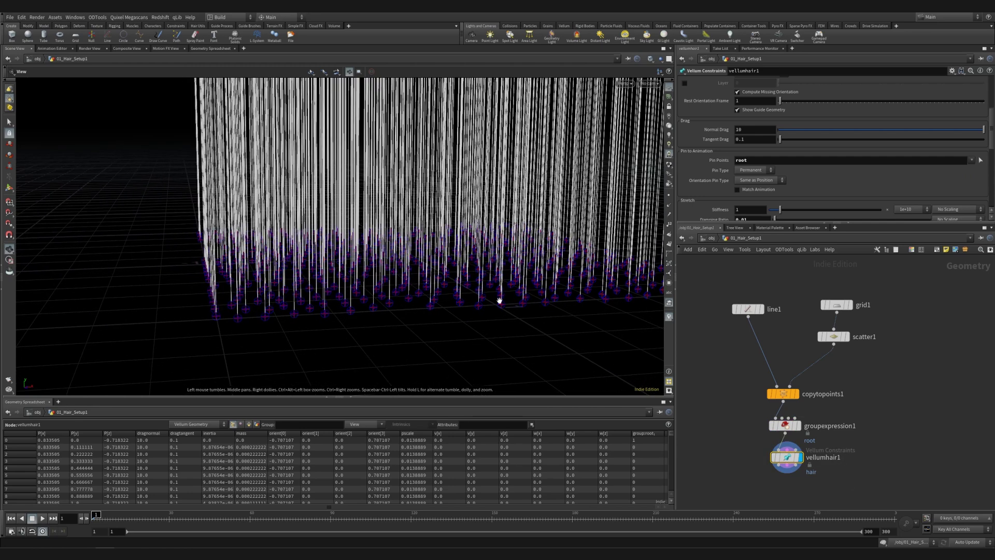
{"action": "scroll", "coordinate": [489, 298], "scroll_direction": "down", "scroll_amount": 2}
{"action": "scroll", "coordinate": [504, 286], "scroll_direction": "down", "scroll_amount": 3}
{"action": "scroll", "coordinate": [523, 306], "scroll_direction": "down", "scroll_amount": 2}
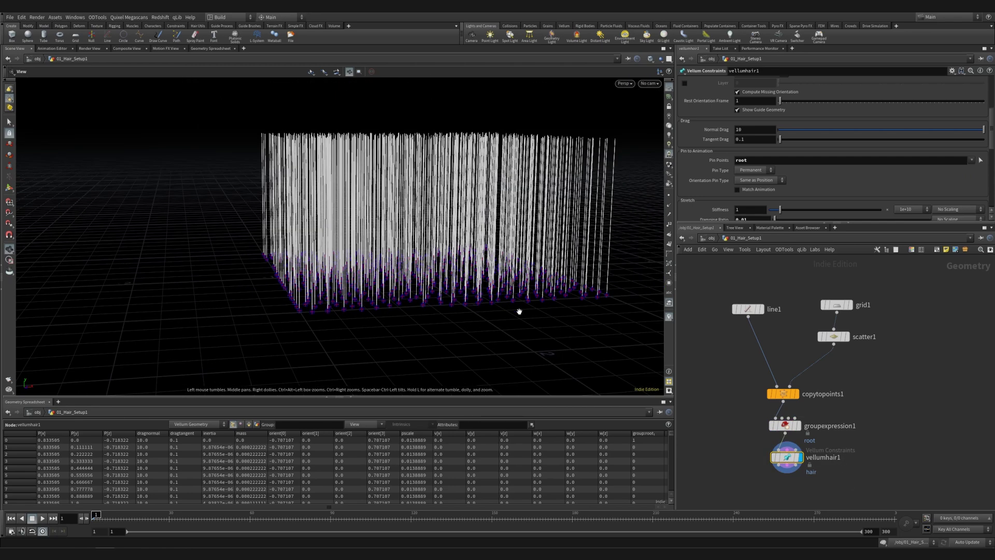
{"action": "middle_click_drag", "start_coordinate": [834, 459], "coordinate": [827, 402]}
Add a Vellum Solver below the hair constraints node
{"action": "key", "text": "Tab"}
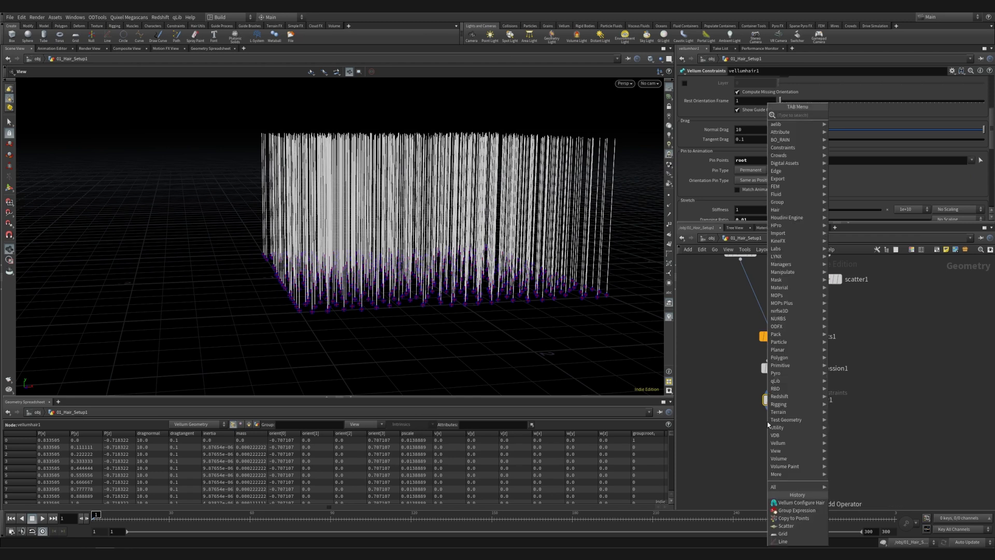
{"action": "type", "text": "vell sol"}
{"action": "key", "text": "Escape"}
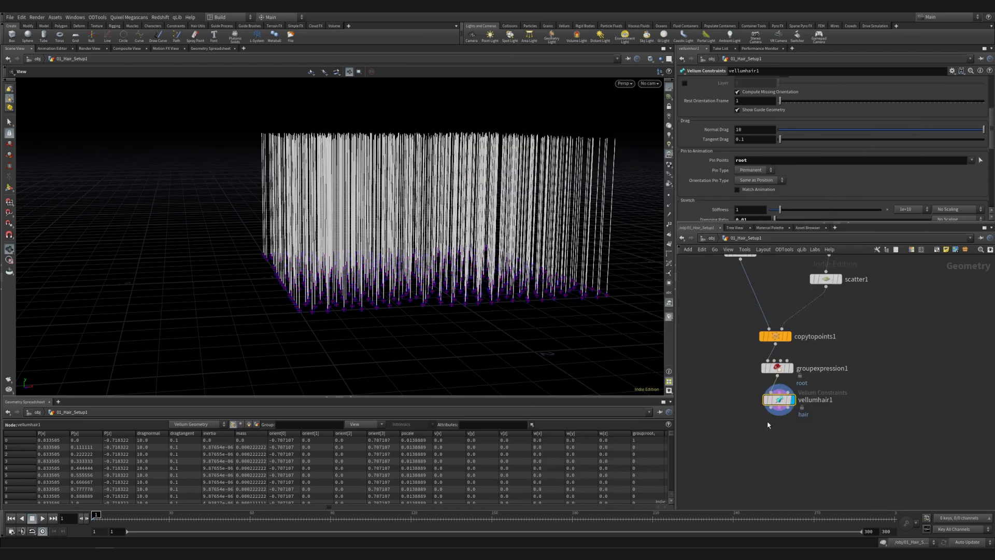
{"action": "left_click", "coordinate": [767, 424]}
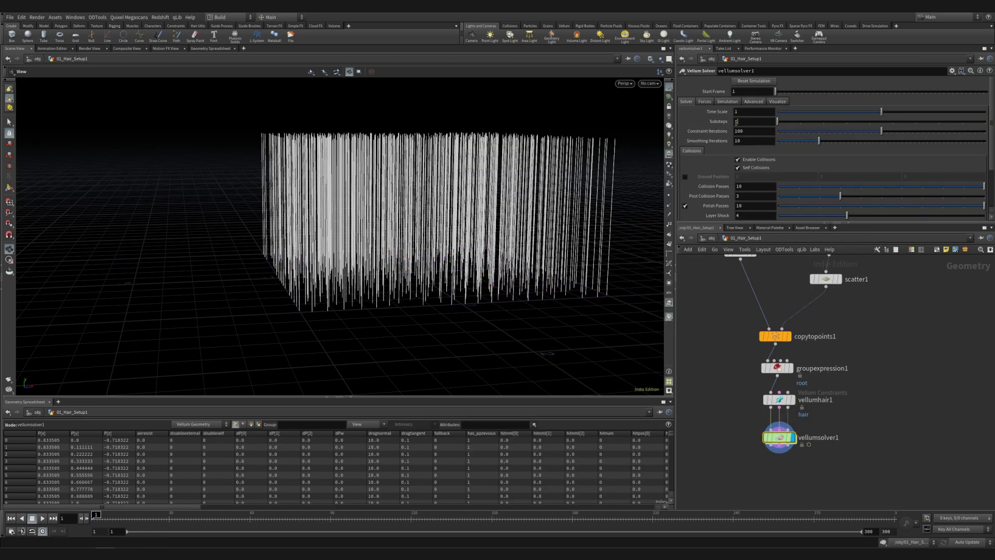
Add a POP Wind force above force_output in the solver with amplitude 0.5
{"action": "double_click", "coordinate": [776, 436]}
{"action": "key", "text": "Tab"}
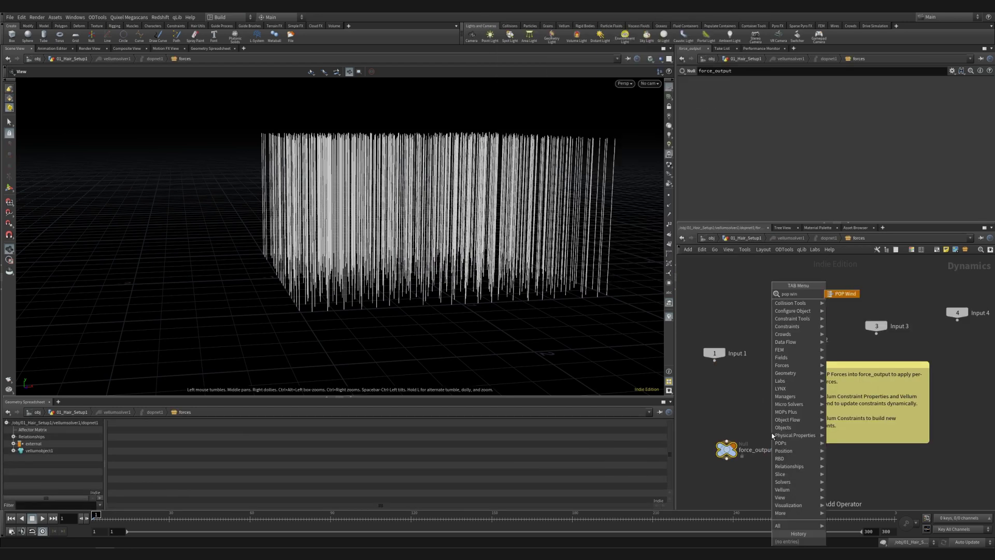
{"action": "left_click", "coordinate": [772, 435]}
{"action": "left_click", "coordinate": [733, 405]}
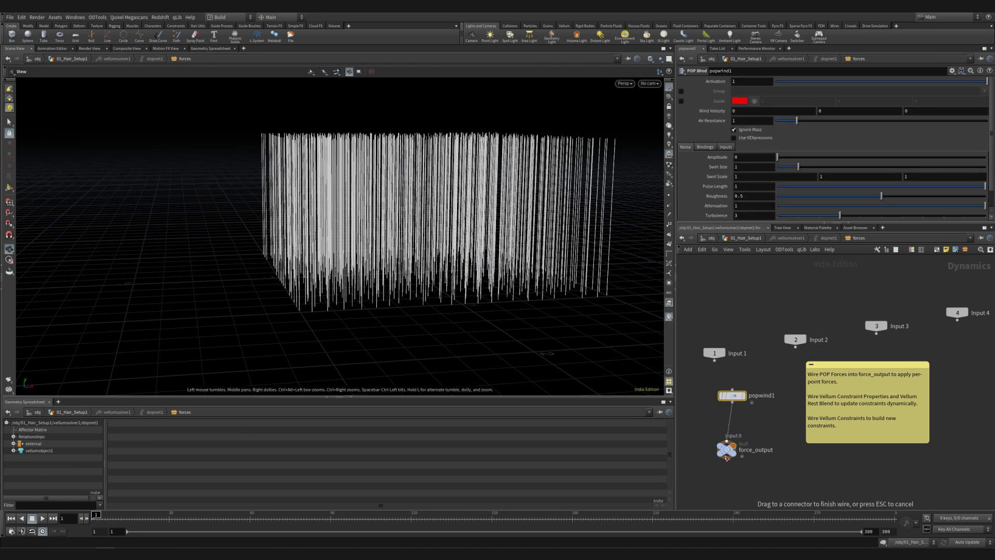
{"action": "left_click_drag", "start_coordinate": [734, 402], "coordinate": [729, 412]}
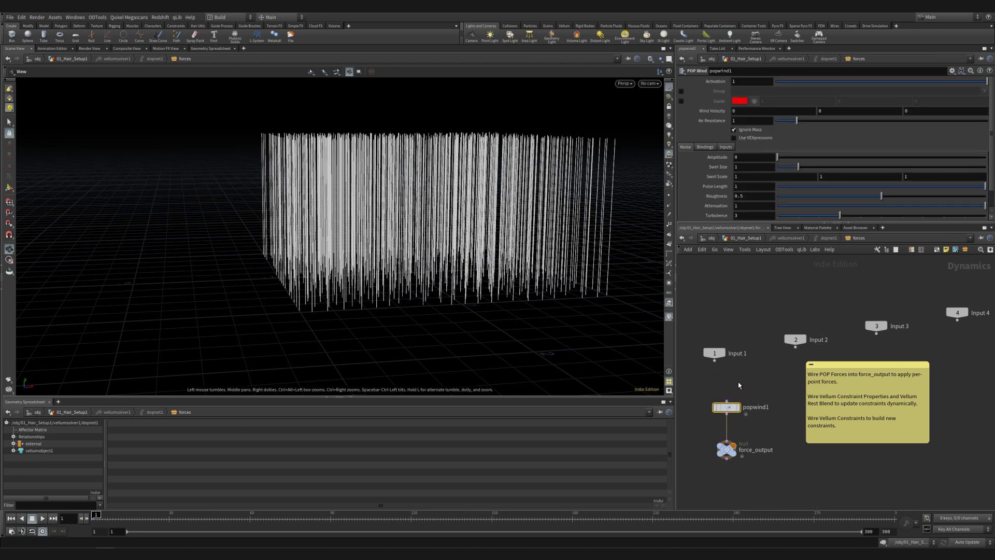
{"action": "type", "text": ".5"}
Look through cam1 with the grid hidden and play the hair simulation
{"action": "left_click", "coordinate": [749, 237]}
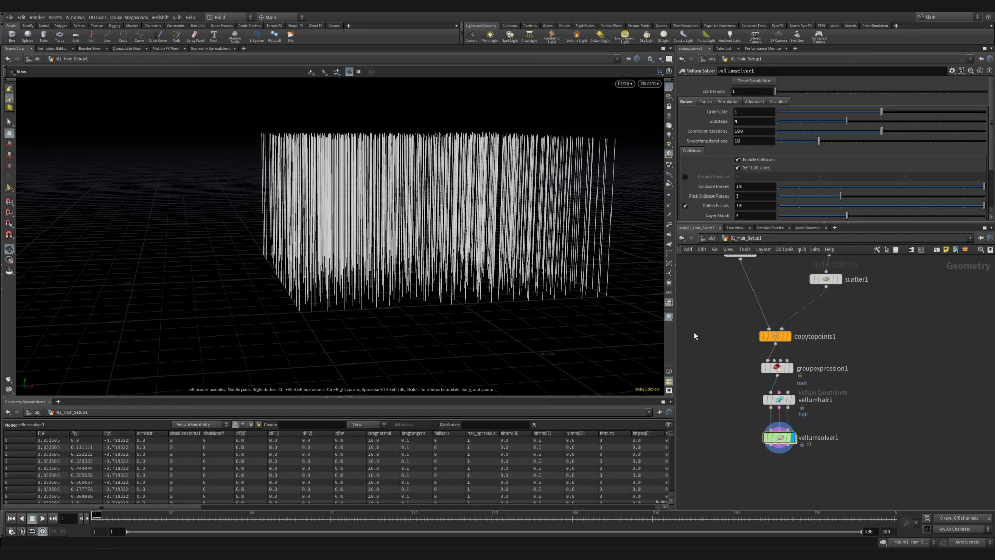
{"action": "left_click", "coordinate": [649, 87]}
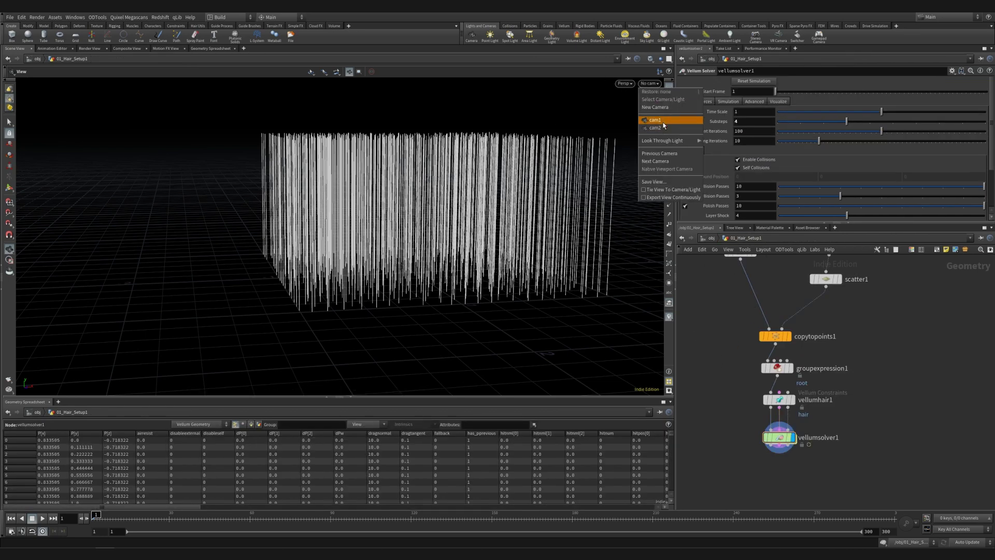
{"action": "left_click", "coordinate": [663, 121]}
{"action": "left_click", "coordinate": [669, 97]}
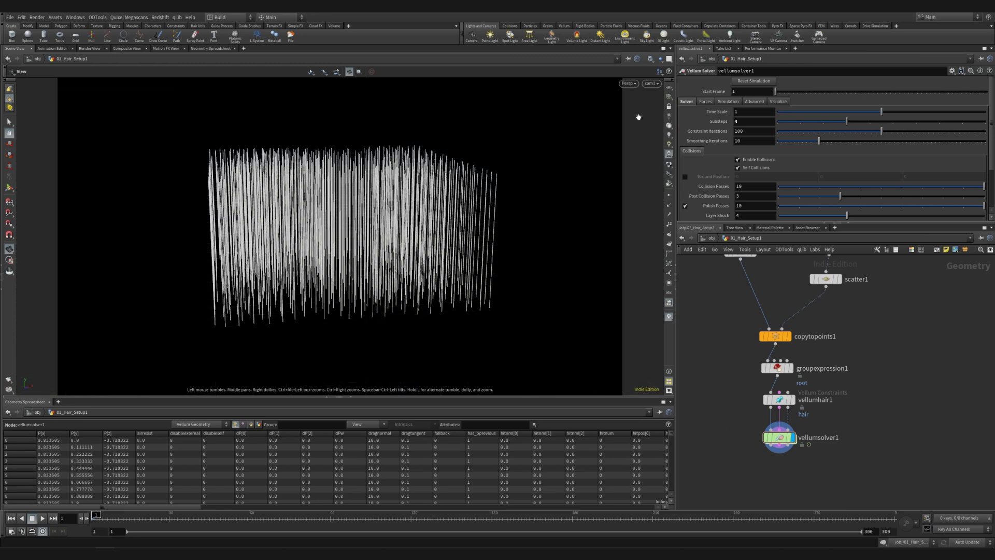
{"action": "left_click", "coordinate": [41, 519]}
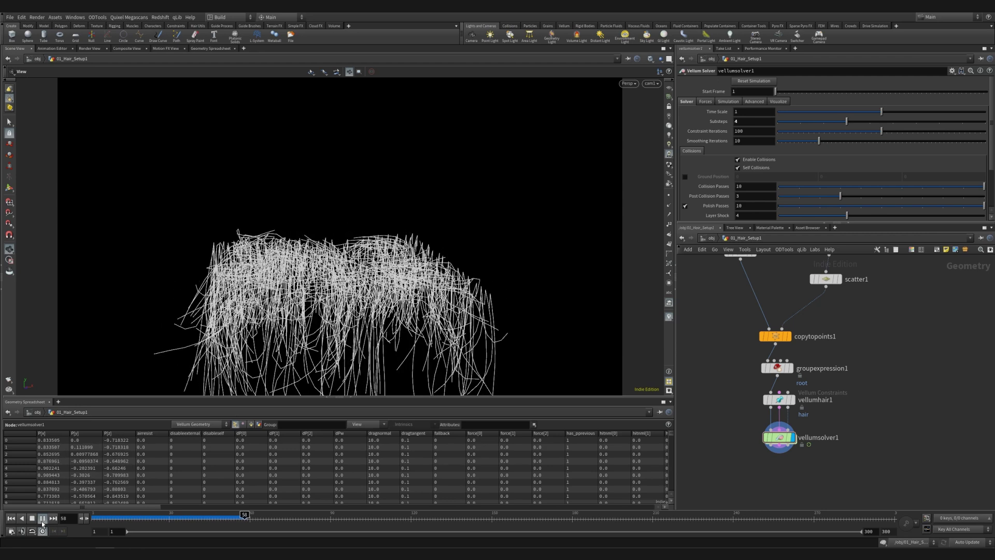
Add a Clean node under the solver that keeps degenerates and unused points but strips attributes
{"action": "key", "text": "Tab"}
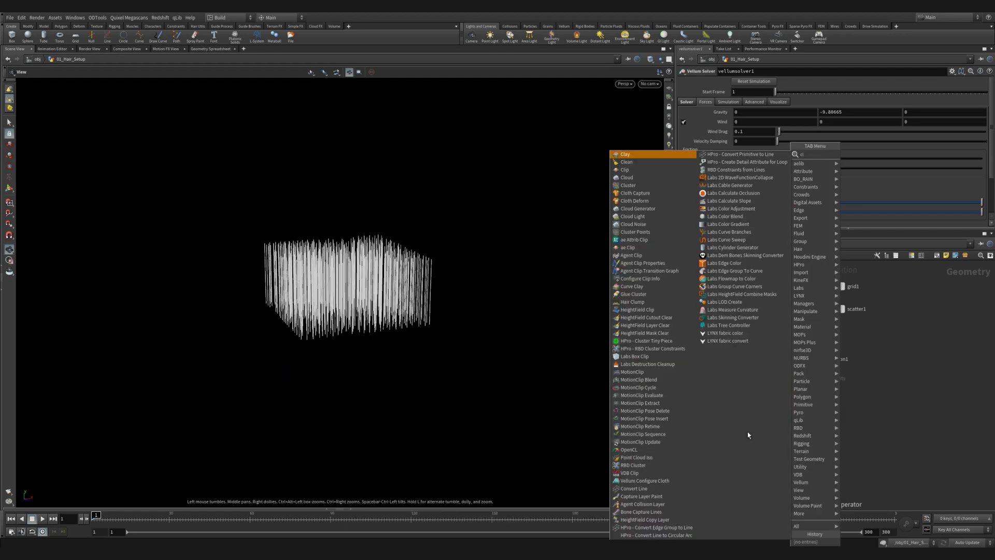
{"action": "left_click", "coordinate": [725, 363]}
{"action": "left_click_drag", "start_coordinate": [748, 434], "coordinate": [785, 441]}
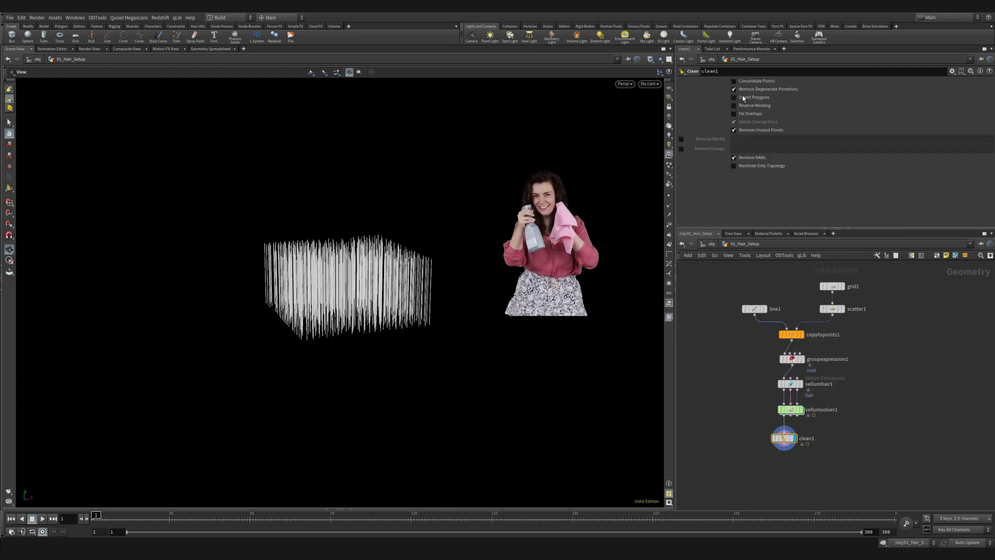
{"action": "left_click", "coordinate": [733, 89]}
{"action": "left_click", "coordinate": [733, 130]}
{"action": "left_click", "coordinate": [680, 138]}
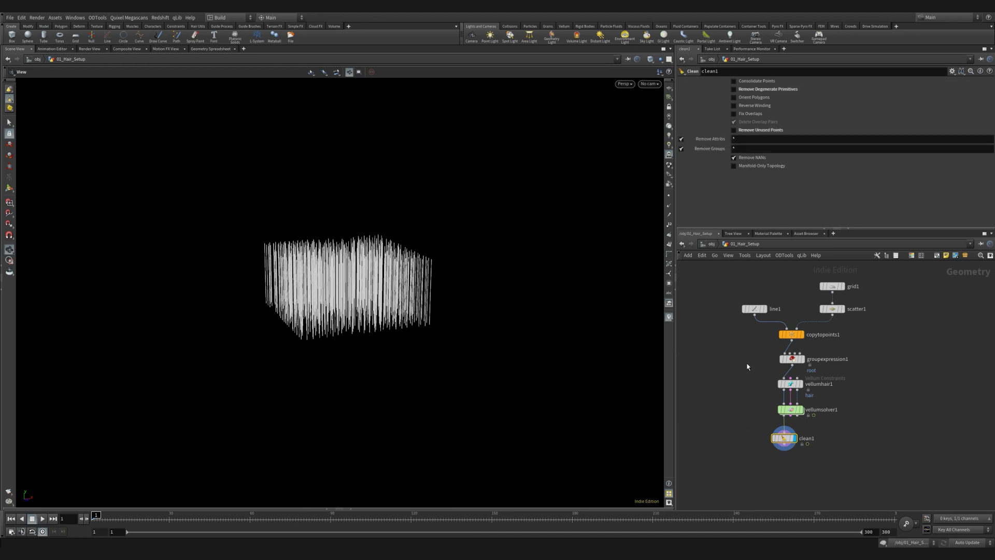
{"action": "middle_click_drag", "start_coordinate": [786, 450], "coordinate": [777, 401]}
Add a Resample node below clean1 using Subdivision Curves
{"action": "key", "text": "Tab"}
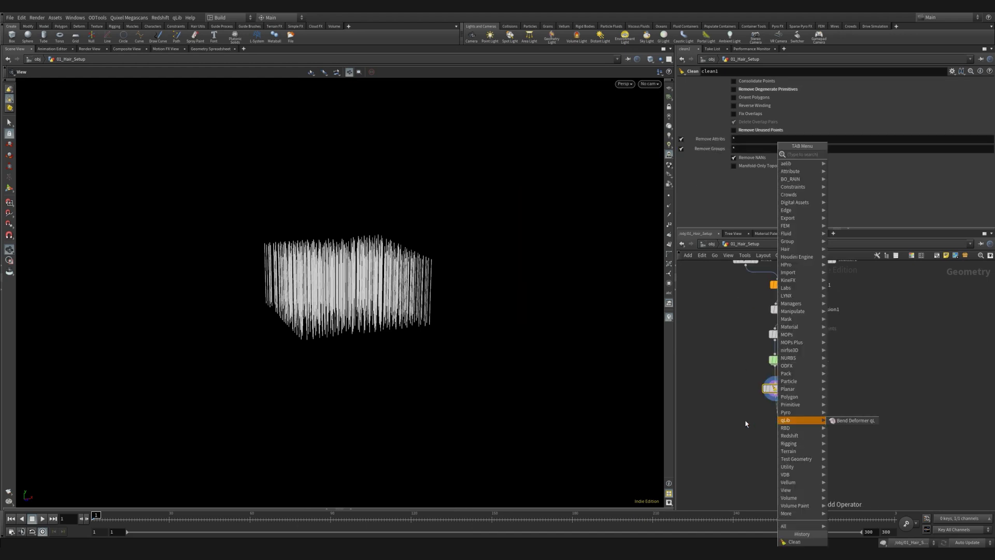
{"action": "type", "text": "reasample"}
{"action": "key", "text": "Return"}
{"action": "type", "text": "0.025"}
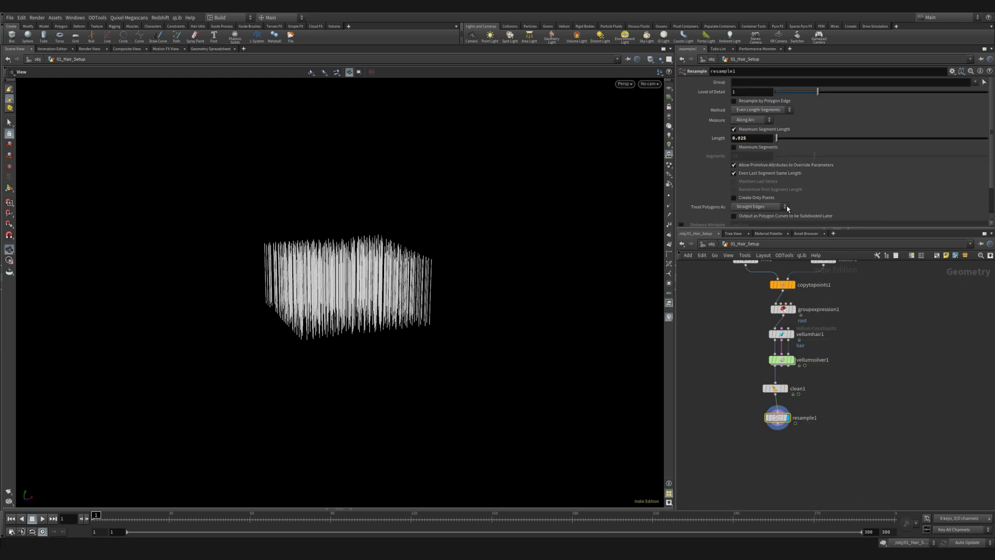
{"action": "left_click", "coordinate": [786, 206]}
Add a Sweep node with a Round Tube cross-section of radius 0.03
{"action": "key", "text": "Tab"}
{"action": "type", "text": "sweep"}
{"action": "key", "text": "Return"}
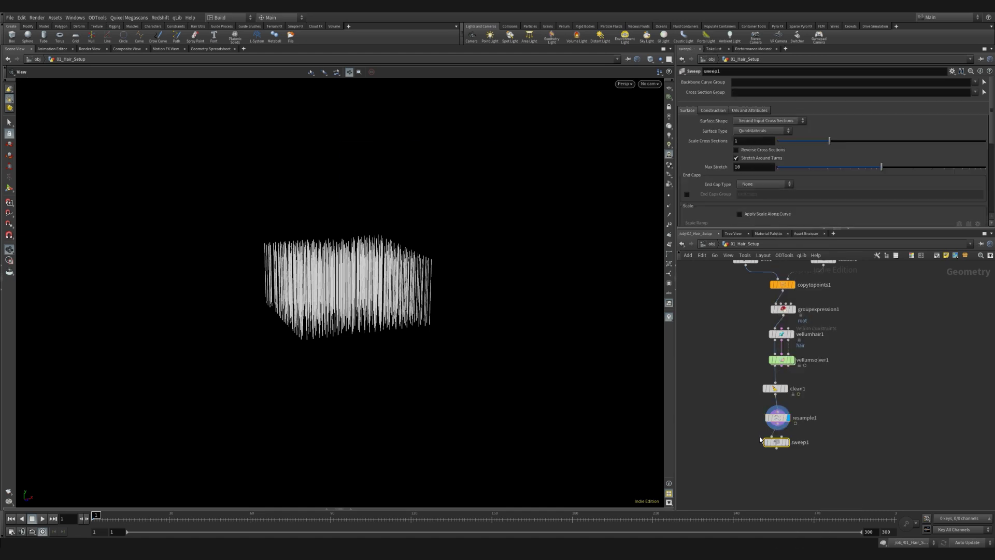
{"action": "left_click", "coordinate": [769, 120]}
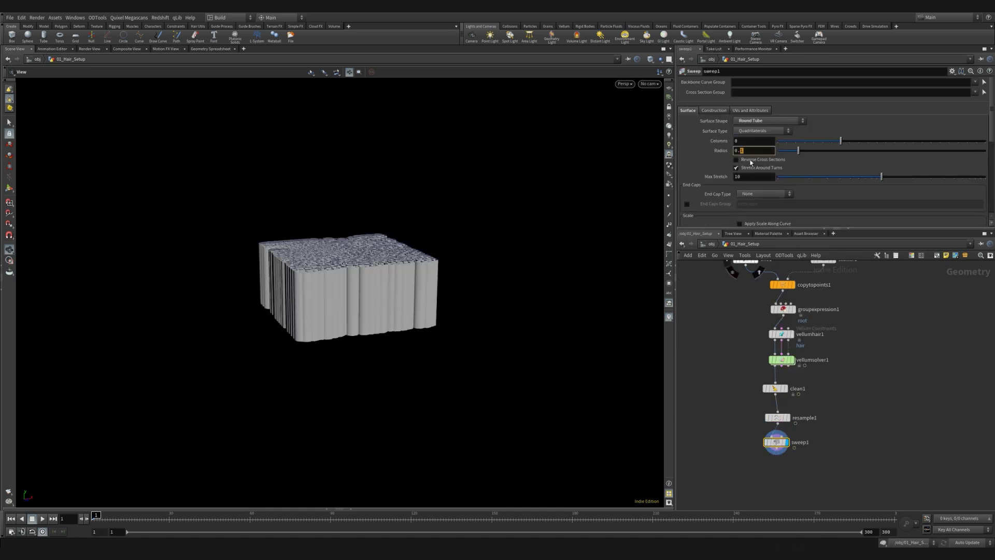
{"action": "type", "text": "03"}
{"action": "key", "text": "Return"}
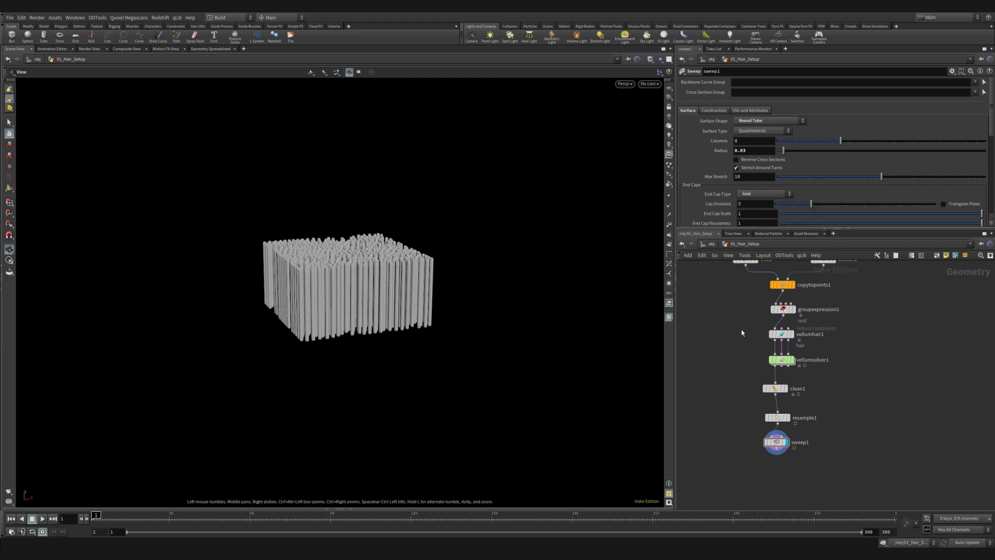
On vellumhair1, turn off Visualize Thickness and set bend stiffness 3 with a 0.01 scale
{"action": "left_click", "coordinate": [781, 333]}
{"action": "left_click", "coordinate": [751, 158]}
{"action": "left_click", "coordinate": [736, 167]}
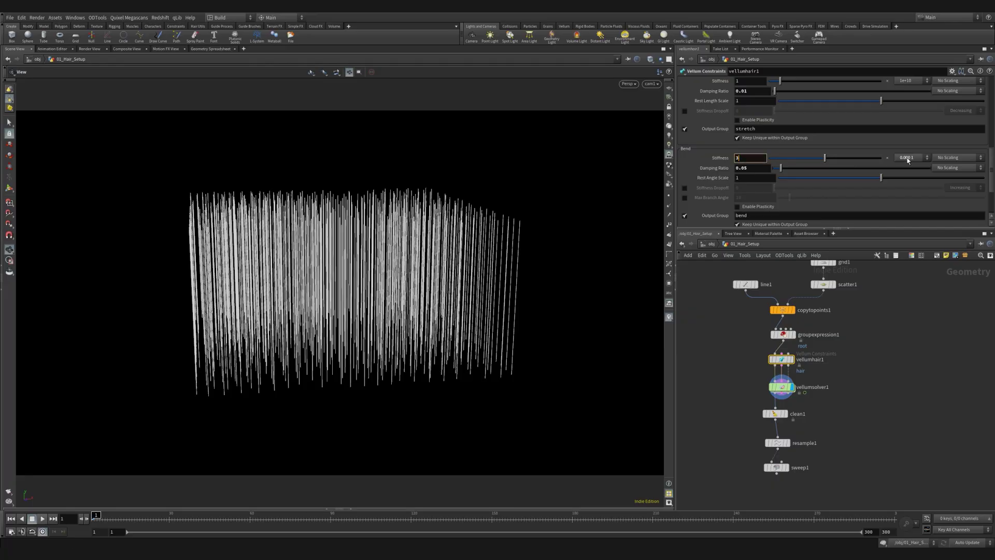
{"action": "left_click", "coordinate": [906, 161]}
{"action": "left_click", "coordinate": [898, 284]}
Set the Vellum solver's gravity to zero and redisplay the hair constraints
{"action": "left_click_drag", "start_coordinate": [754, 382], "coordinate": [814, 399]}
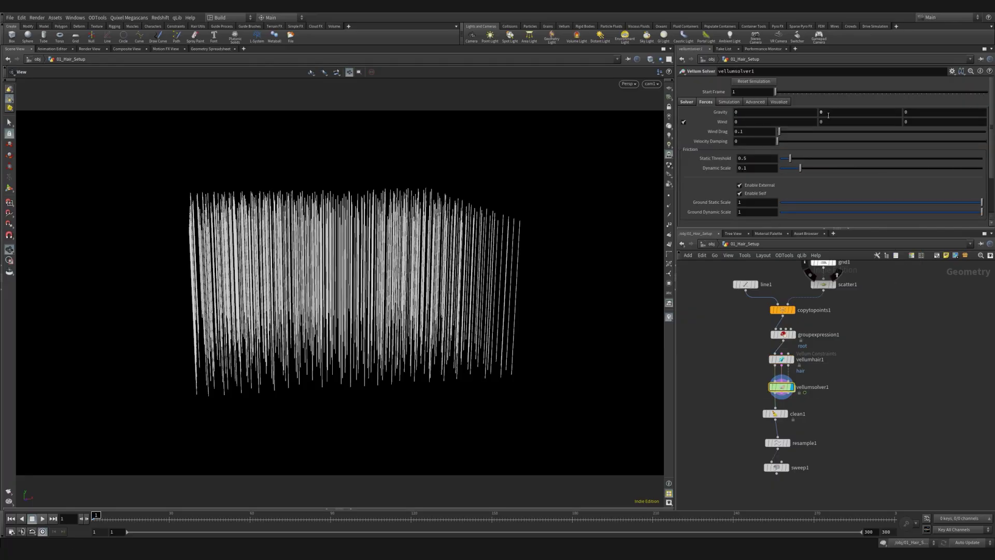
{"action": "right_click", "coordinate": [829, 112]}
{"action": "left_click", "coordinate": [881, 238]}
{"action": "left_click", "coordinate": [787, 373]}
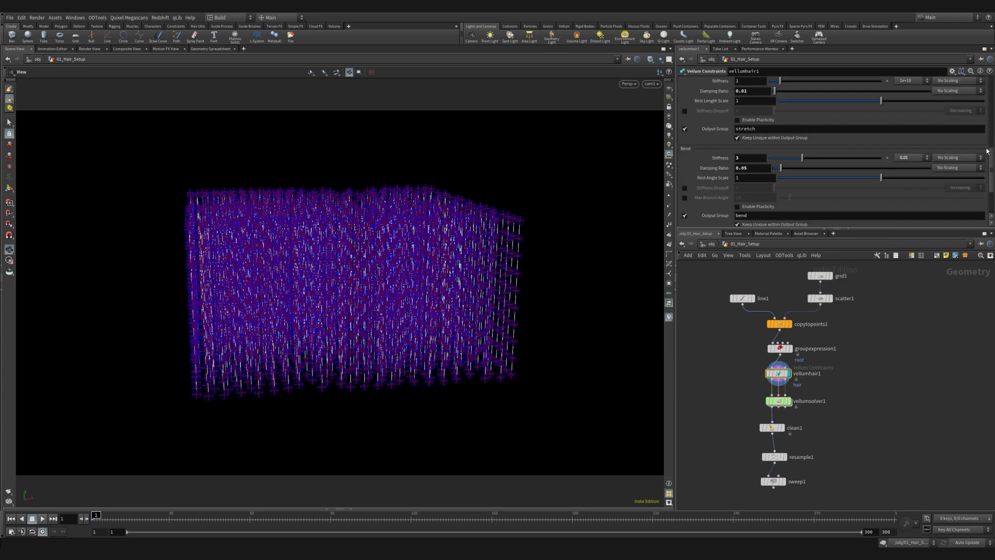
Show hair thickness, set edge length scale to 0.2 after trying 0.5, and save the scene
{"action": "left_click_drag", "start_coordinate": [990, 155], "coordinate": [992, 86]}
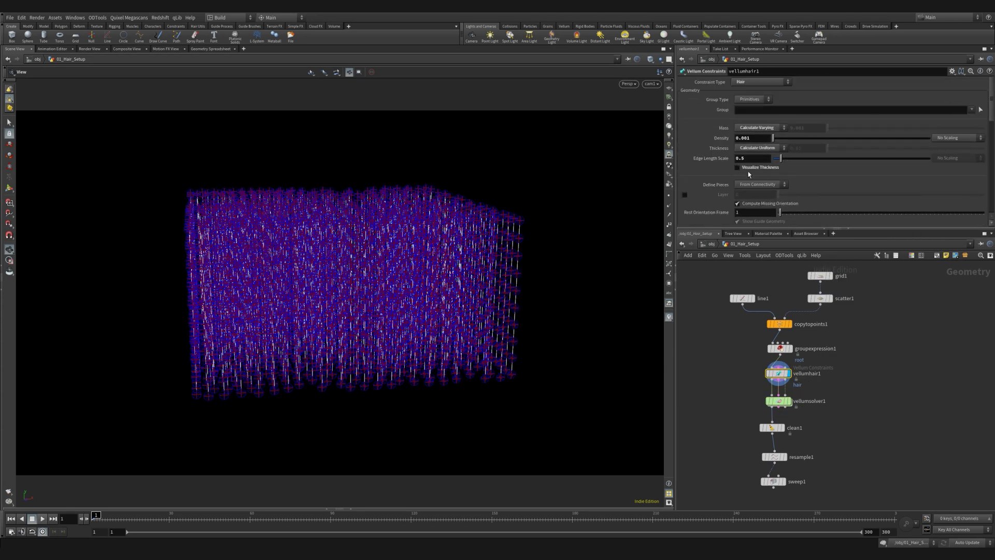
{"action": "left_click_drag", "start_coordinate": [535, 222], "coordinate": [542, 231]}
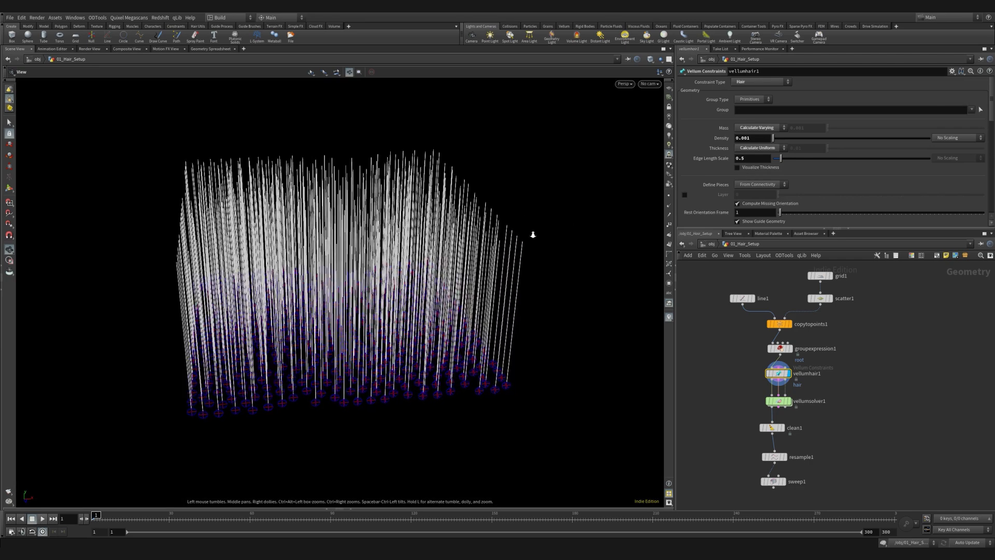
{"action": "scroll", "coordinate": [541, 231], "scroll_direction": "up", "scroll_amount": 3}
{"action": "left_click", "coordinate": [746, 167]}
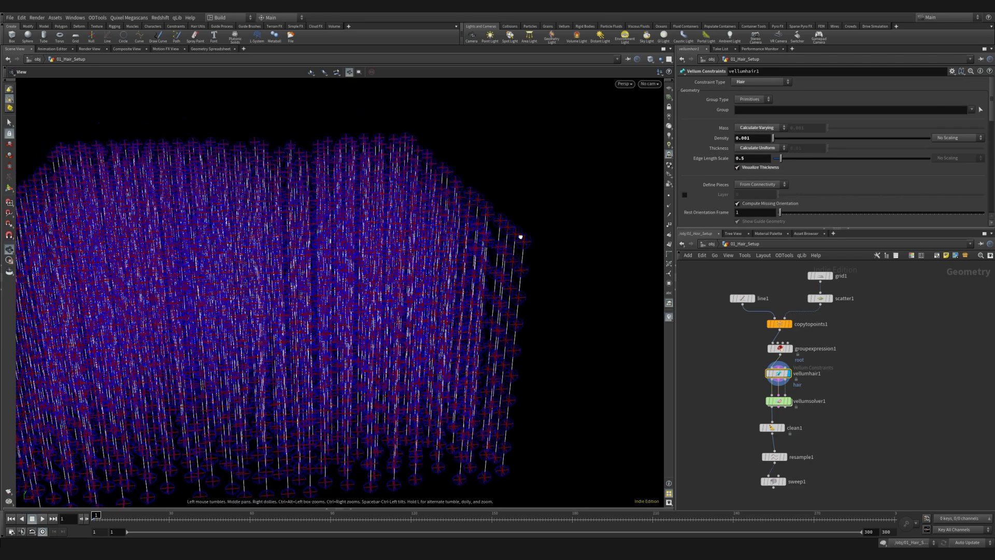
{"action": "type", "text": "0.2"}
{"action": "key", "text": "Return"}
{"action": "key", "text": "ctrl+s"}
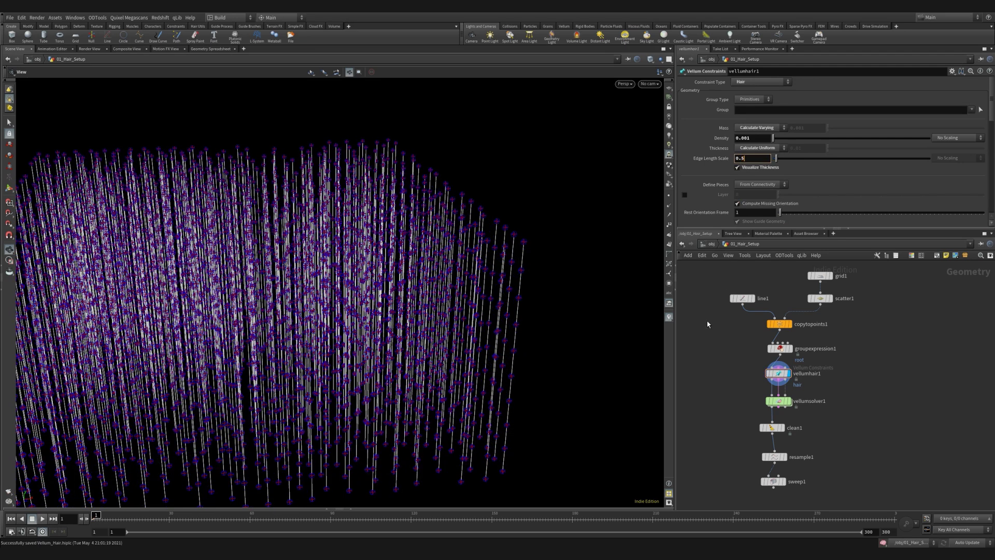
{"action": "key", "text": "Return"}
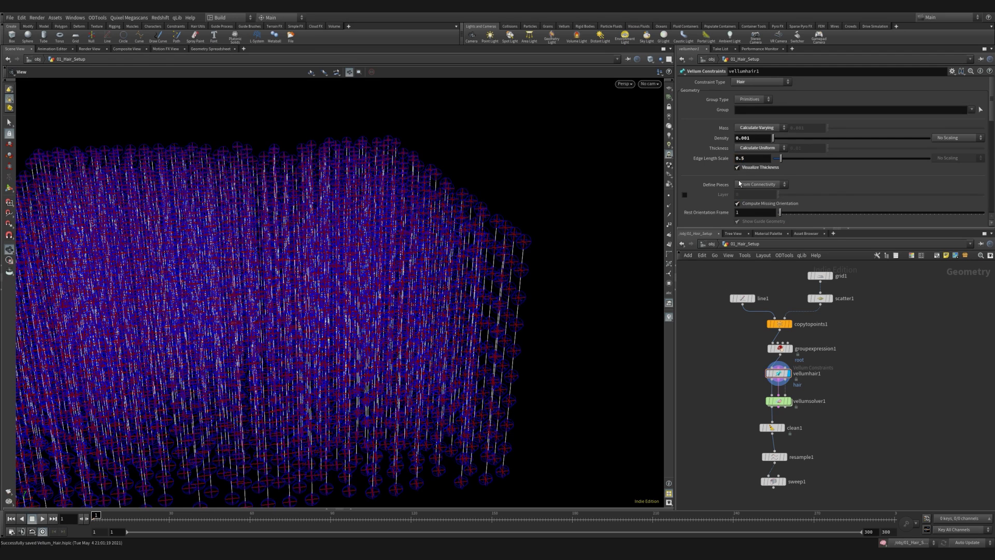
{"action": "type", "text": "0.2"}
{"action": "key", "text": "Return"}
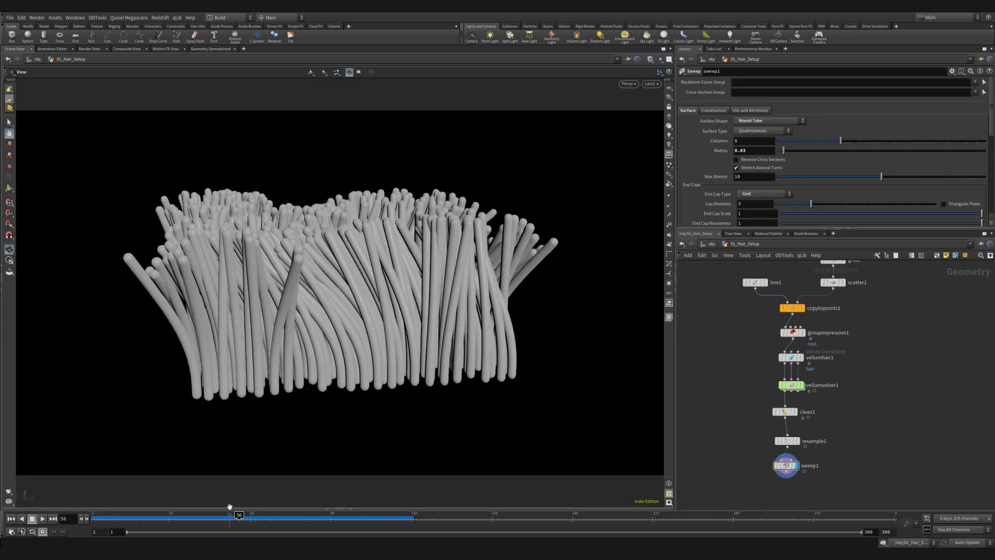
Orbit the viewport to look down on the swept hair tubes during playback
{"action": "mouse_move", "coordinate": [448, 243]}
{"action": "left_mouse_down"}
{"action": "mouse_move", "coordinate": [399, 211]}
{"action": "mouse_move", "coordinate": [467, 226]}
{"action": "left_mouse_up"}
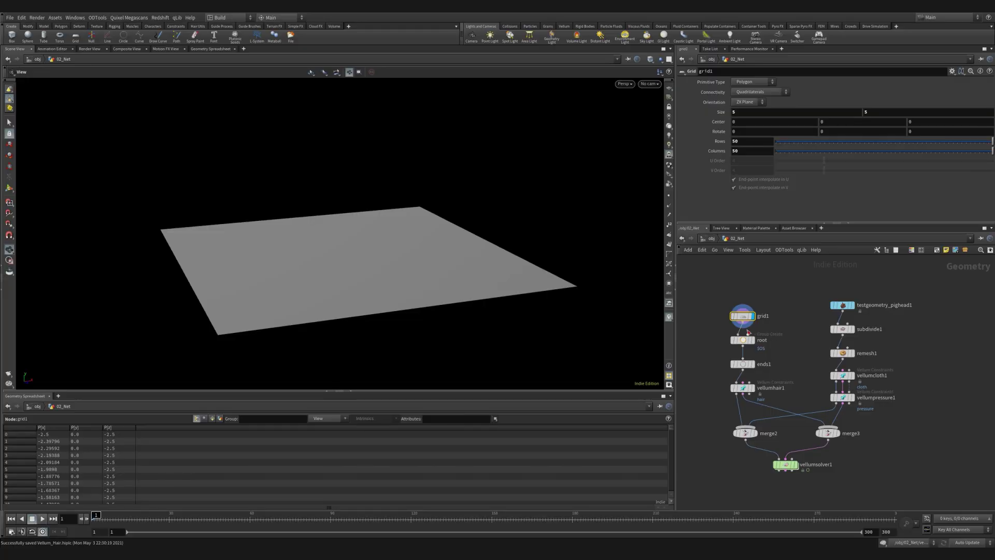
Display the grid net's root, ends1 and vellumhair1 nodes in turn, checking the wireframe
{"action": "key", "text": "shift+w"}
{"action": "key", "text": "shift+w"}
{"action": "left_click", "coordinate": [743, 340]}
{"action": "middle_click_drag", "start_coordinate": [782, 350], "coordinate": [783, 337]}
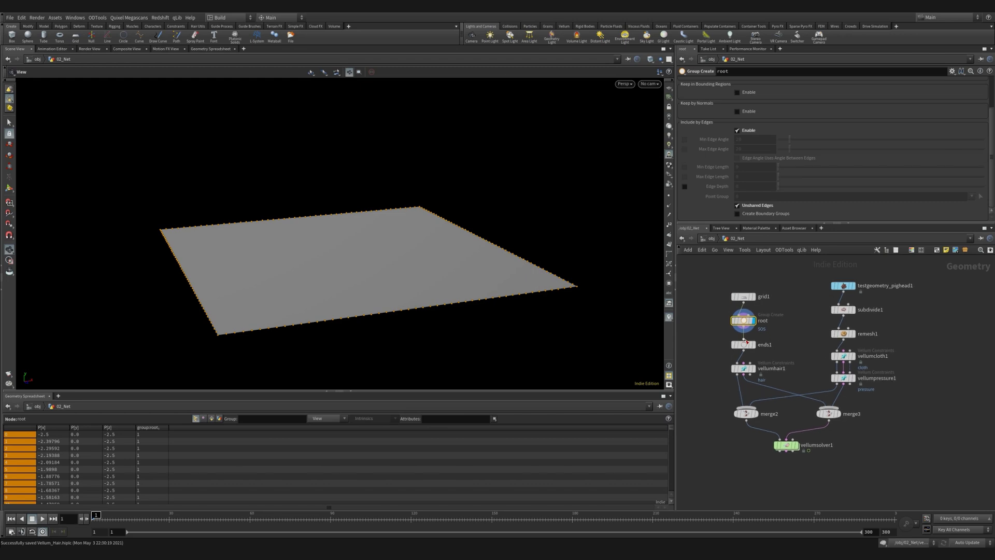
{"action": "left_click", "coordinate": [752, 344]}
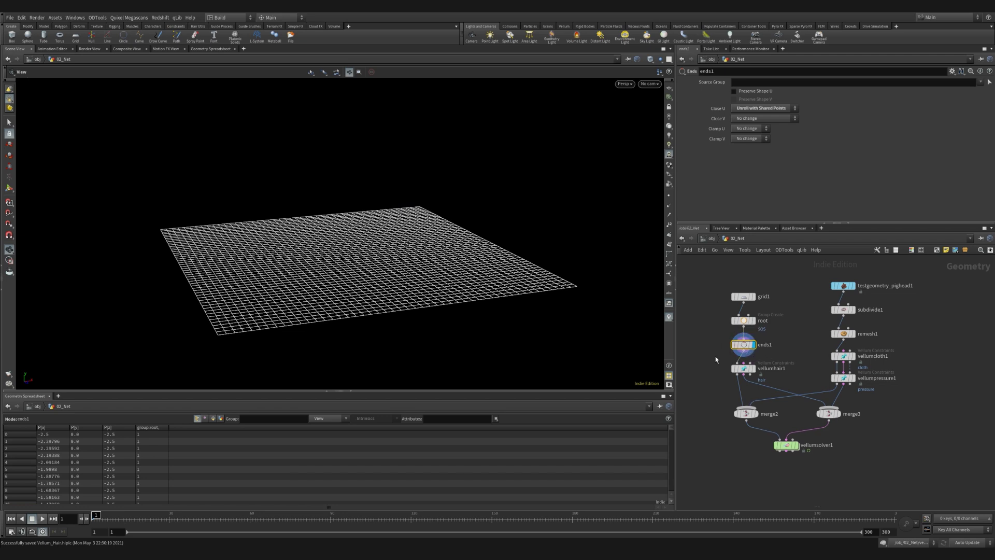
{"action": "left_click", "coordinate": [734, 369]}
Step through the pig head's testgeometry_pighead1, subdivide1, remesh1 and vellumcloth1 nodes
{"action": "middle_click_drag", "start_coordinate": [816, 277], "coordinate": [797, 285]}
{"action": "left_click_drag", "start_coordinate": [797, 286], "coordinate": [836, 304]}
{"action": "left_click", "coordinate": [829, 294]}
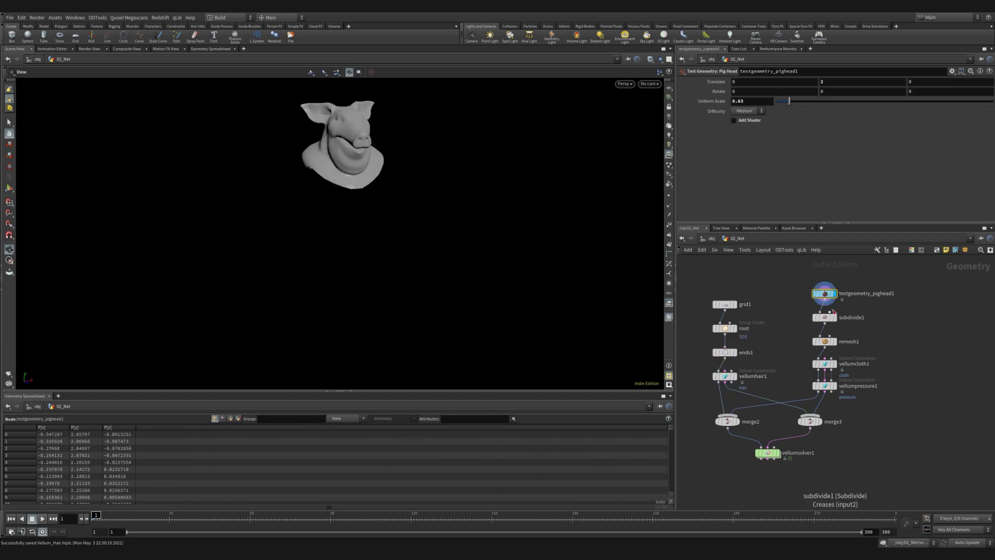
{"action": "left_click", "coordinate": [828, 317]}
{"action": "left_click", "coordinate": [838, 343]}
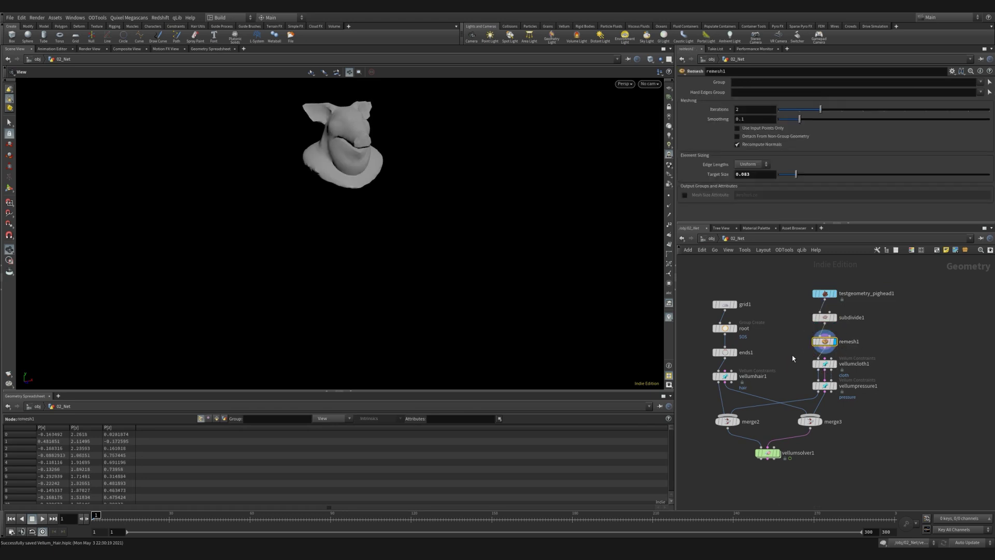
{"action": "left_click", "coordinate": [834, 366]}
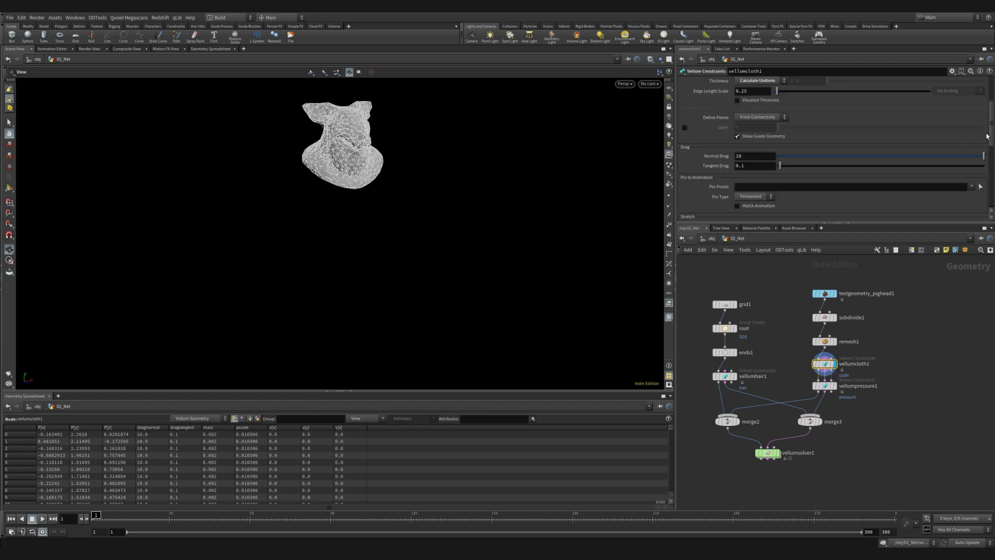
{"action": "scroll", "coordinate": [990, 135], "scroll_direction": "up", "scroll_amount": 3}
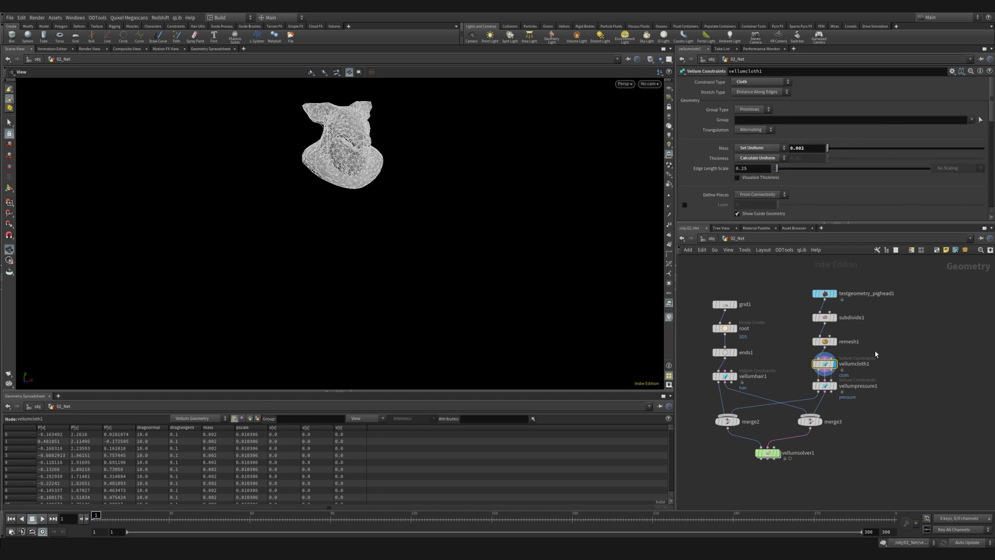
{"action": "middle_click_drag", "start_coordinate": [876, 350], "coordinate": [885, 314]}
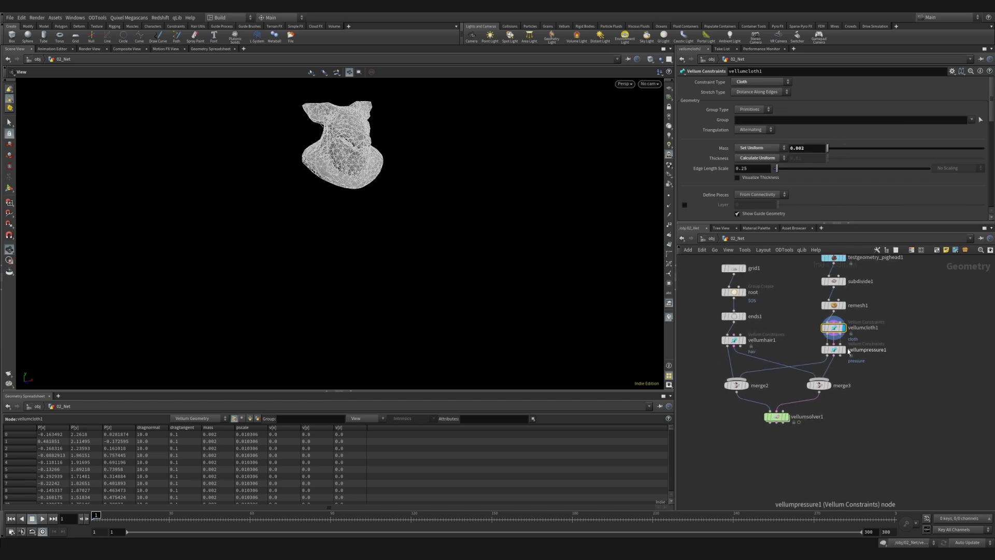
Display vellumpressure1, merge3 and vellumsolver1 to review the combined net-and-pig simulation
{"action": "left_click", "coordinate": [838, 352]}
{"action": "left_click", "coordinate": [826, 384]}
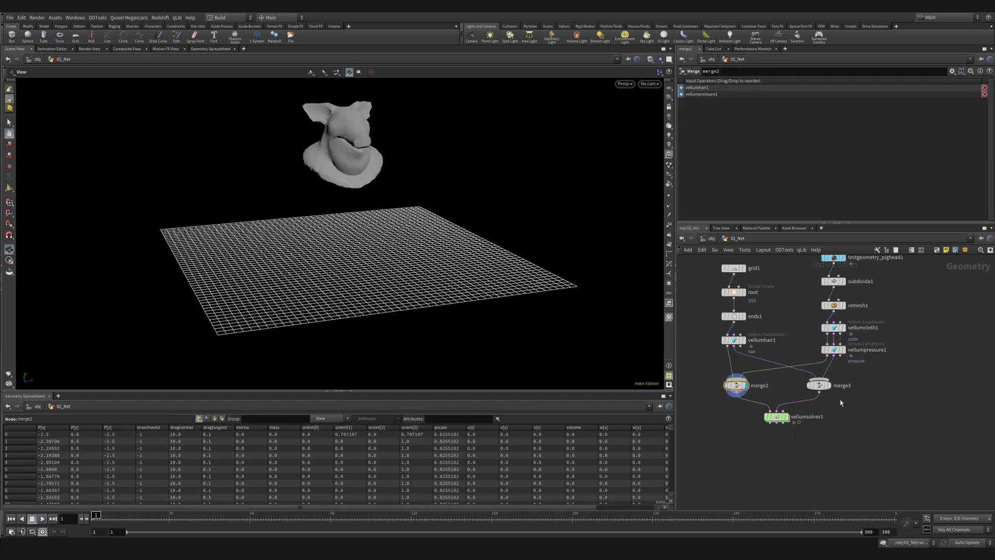
{"action": "left_click", "coordinate": [777, 417]}
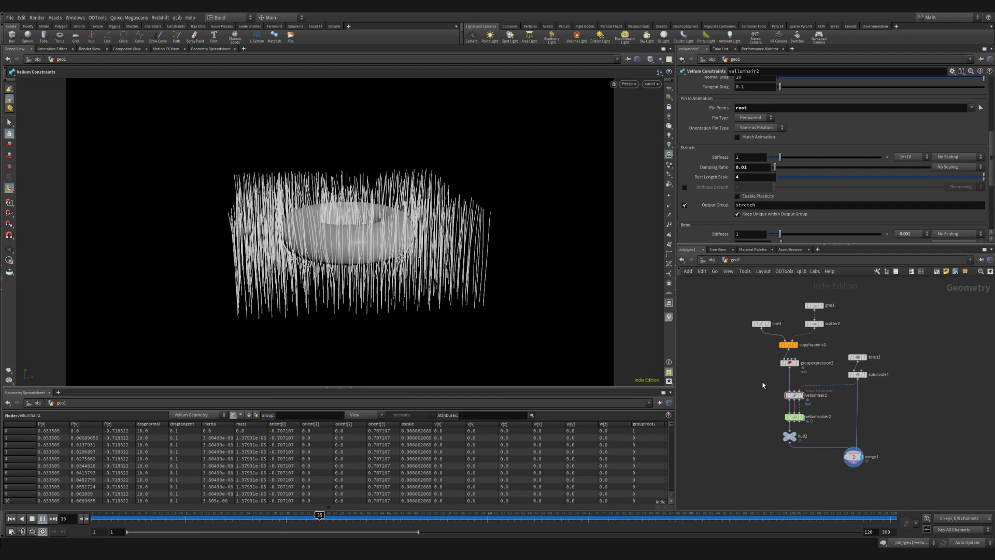
Stop playback, return to frame 1 and save the scene
{"action": "left_click", "coordinate": [33, 519]}
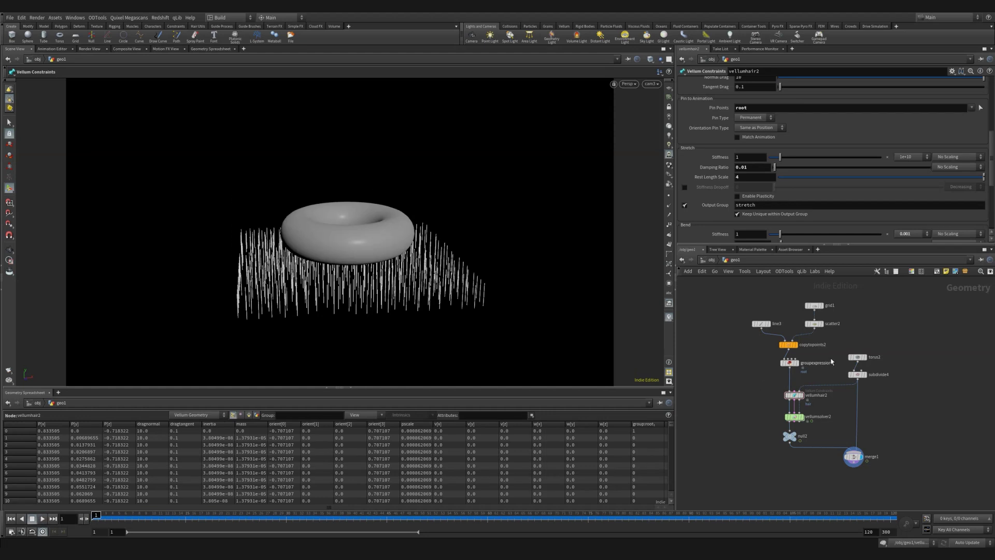
{"action": "middle_click_drag", "start_coordinate": [831, 361], "coordinate": [821, 374]}
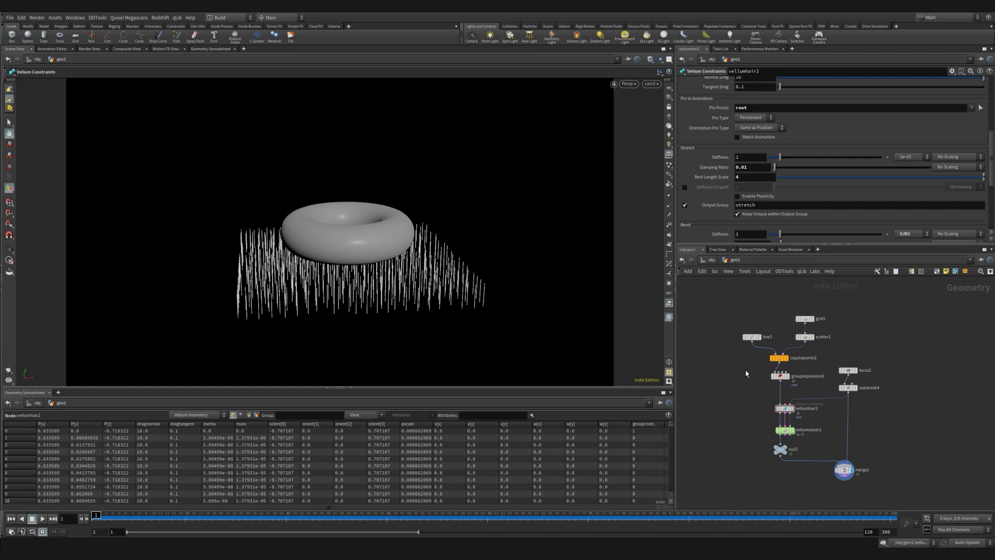
{"action": "scroll", "coordinate": [832, 427], "scroll_direction": "up", "scroll_amount": 2}
{"action": "key", "text": "ctrl+s"}
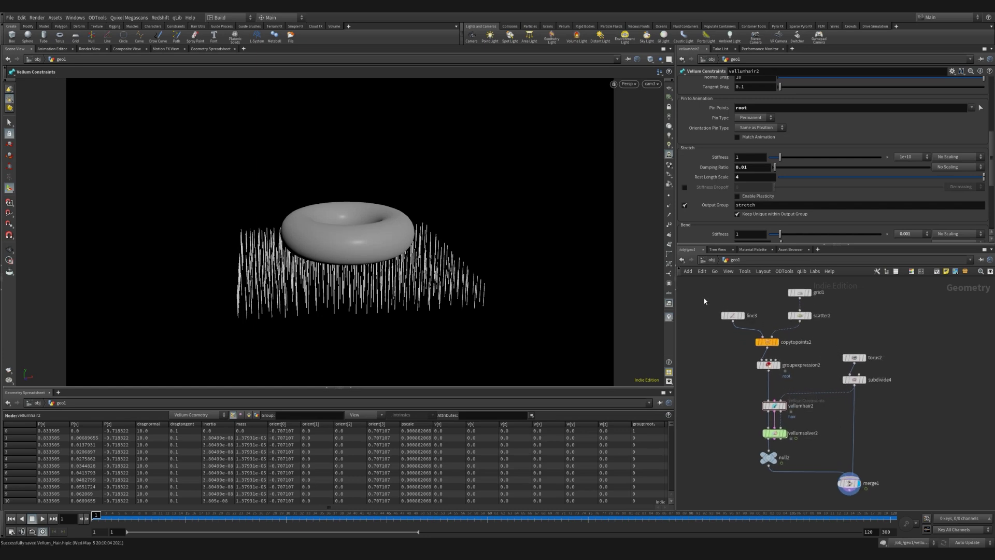
Inspect line3, torus2 and subdivide4 in turn, toggling wireframe, ending on the smooth torus
{"action": "left_click_drag", "start_coordinate": [743, 325], "coordinate": [743, 341]}
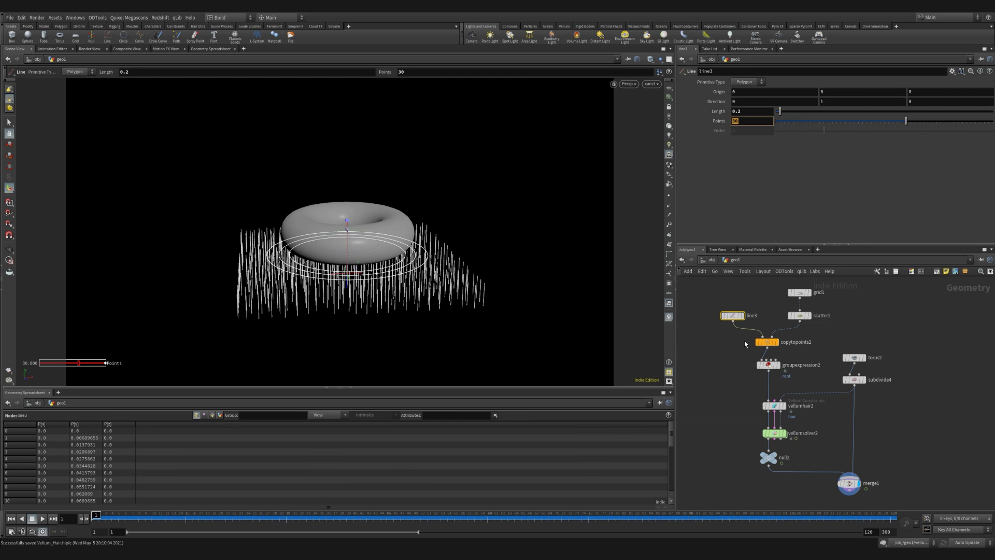
{"action": "key", "text": "r"}
{"action": "left_click_drag", "start_coordinate": [879, 368], "coordinate": [879, 394]}
{"action": "key", "text": "r"}
{"action": "key", "text": "w"}
{"action": "key", "text": "w"}
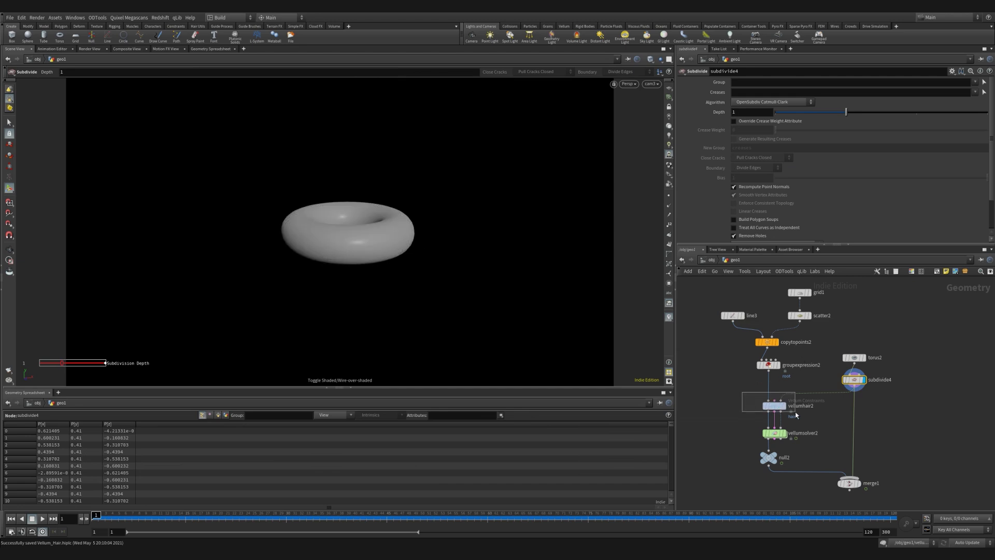
Display vellumsolver2, view popwind1 inside its forces, then display merge1 with hair and torus
{"action": "left_click", "coordinate": [774, 433]}
{"action": "key", "text": "r"}
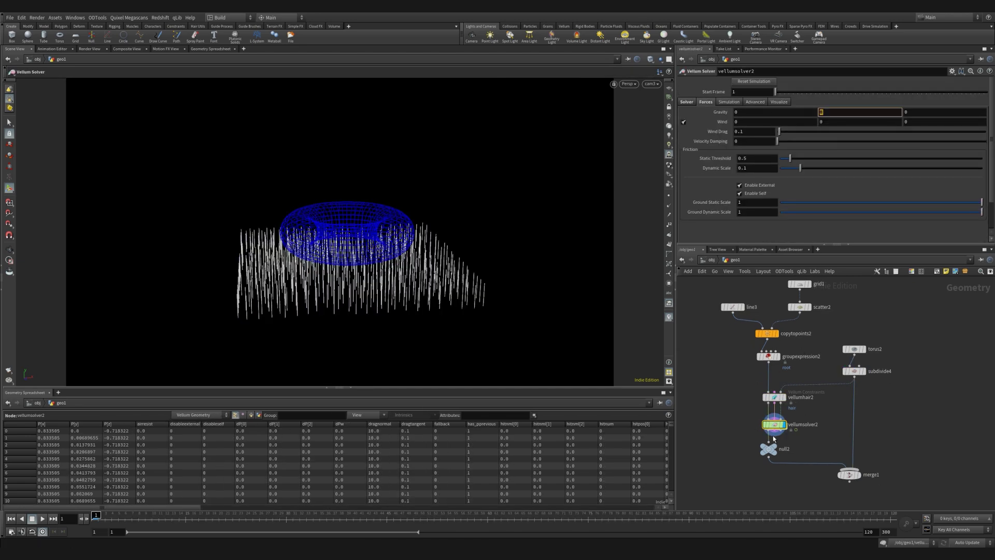
{"action": "double_click", "coordinate": [773, 425]}
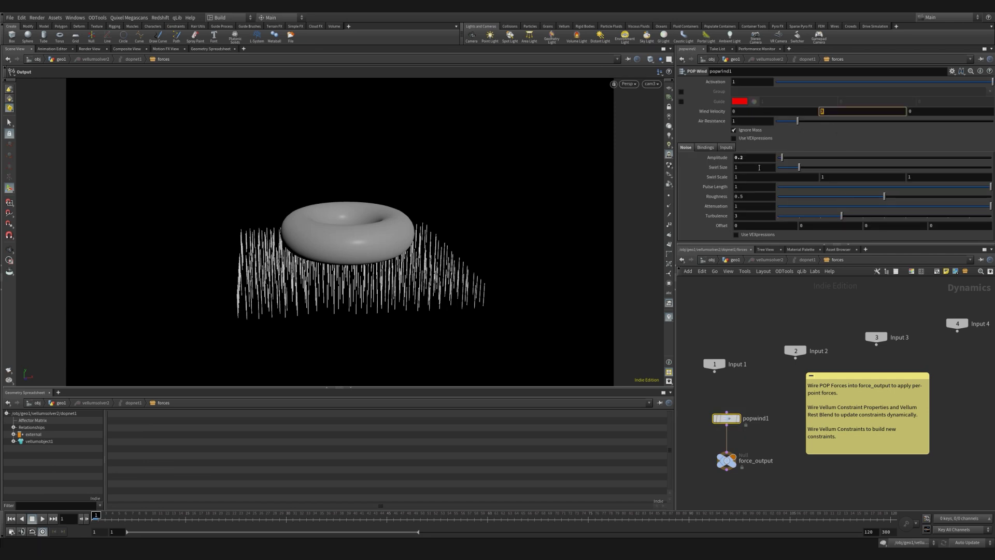
{"action": "left_click", "coordinate": [737, 261]}
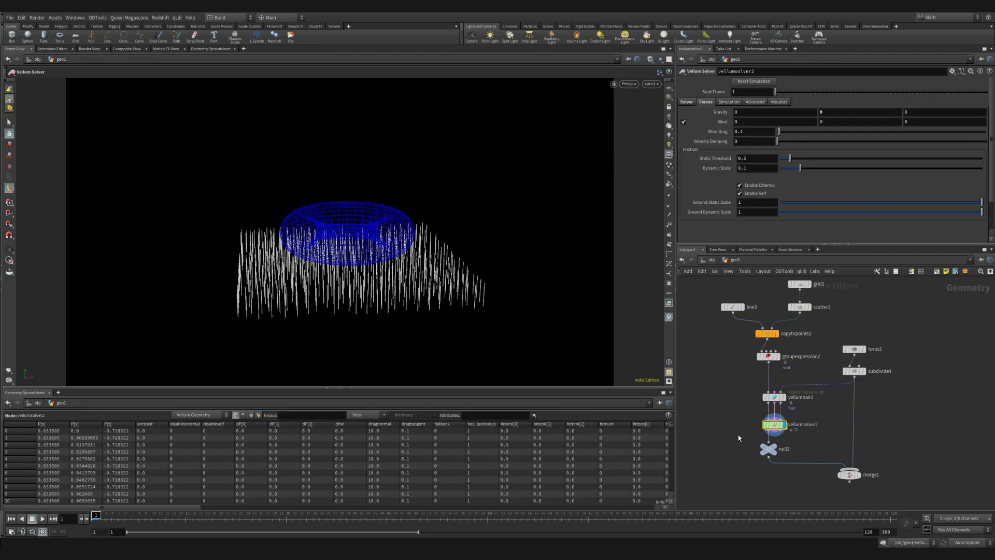
{"action": "left_click", "coordinate": [849, 474]}
{"action": "key", "text": "r"}
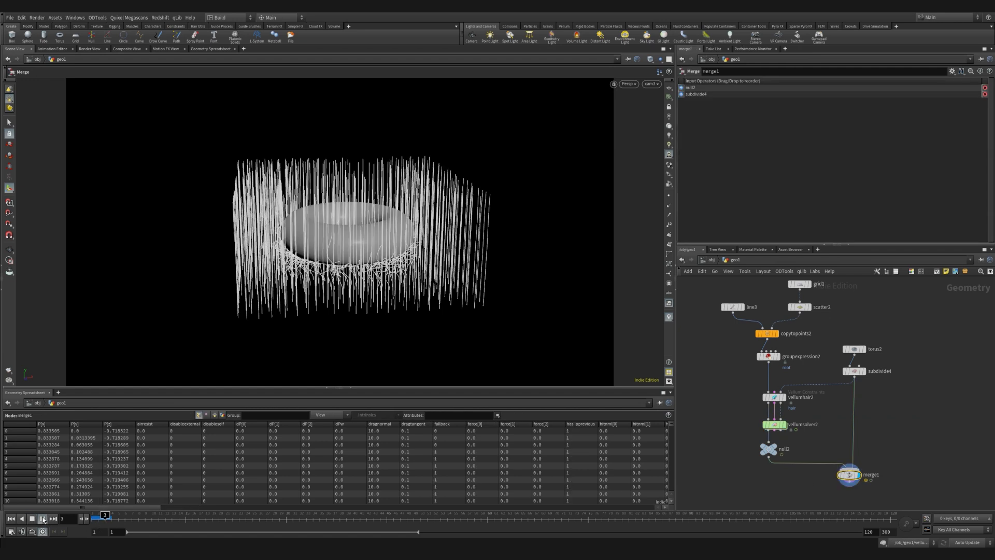